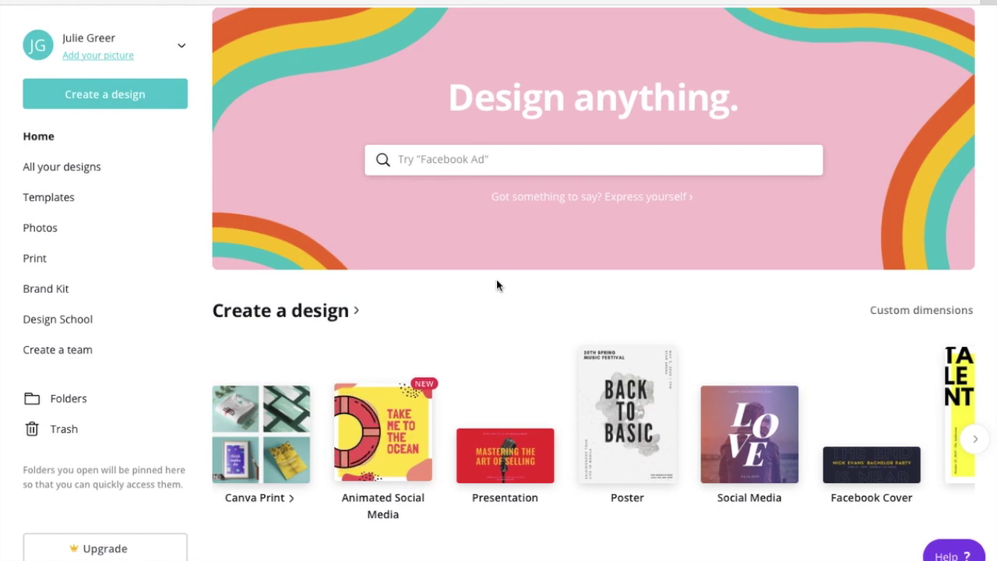
Search the design types for "youtube thumb" and open the YouTube Thumbnail type
left_click(421, 159)
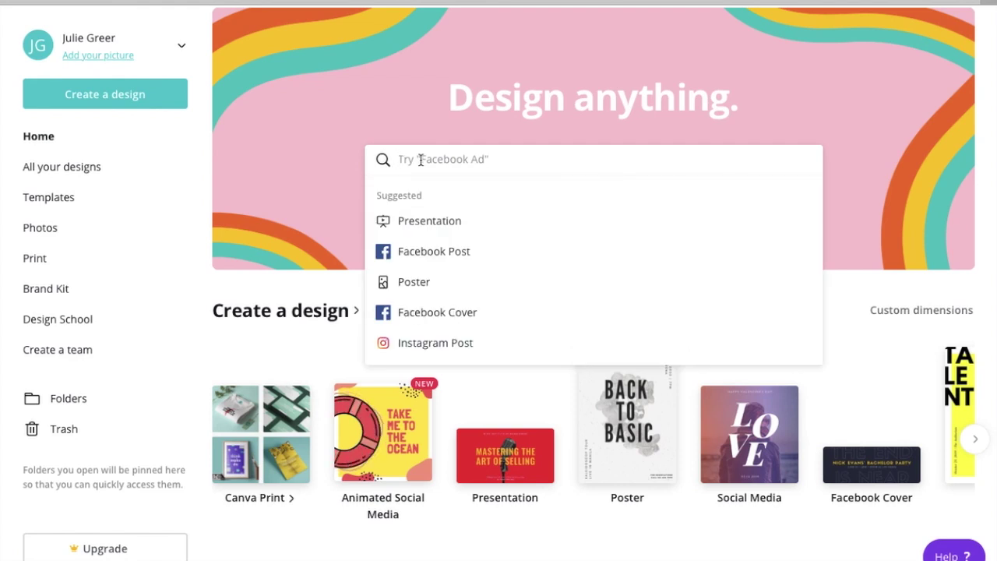
type("you")
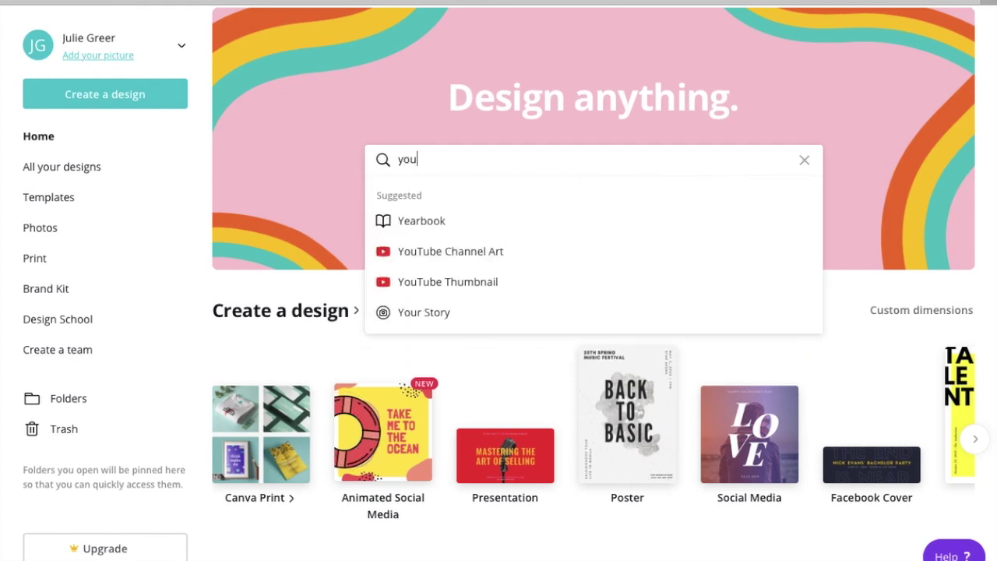
type("tube thumb")
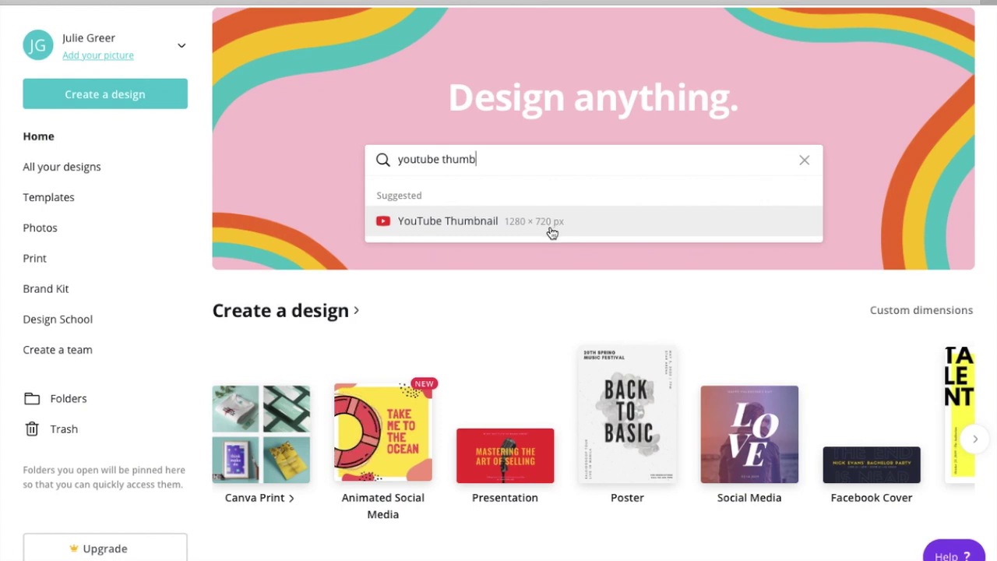
left_click(466, 225)
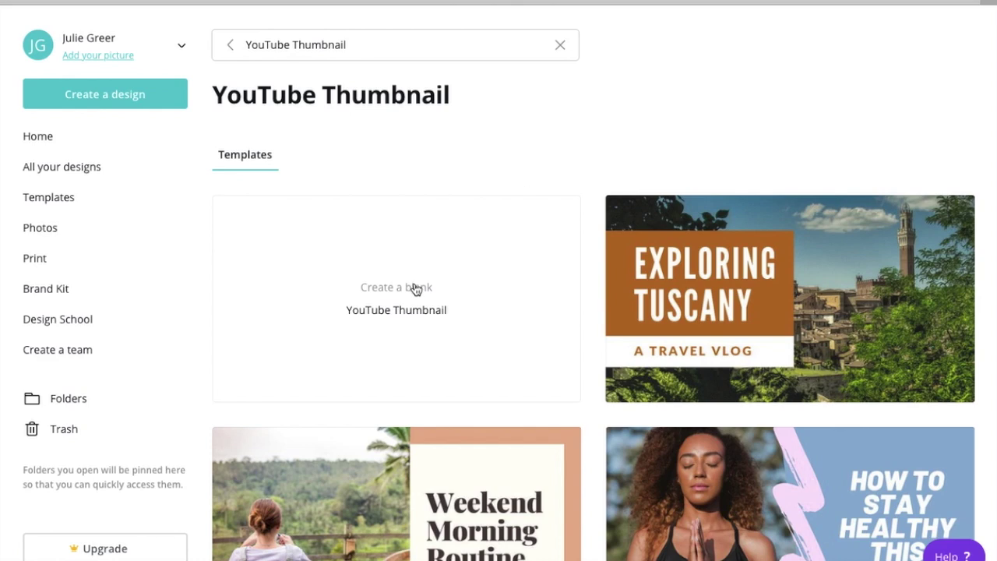
Browse the YouTube Thumbnail templates and create a blank YouTube Thumbnail design
scroll(597, 144, "down", 1)
scroll(496, 184, "down", 1)
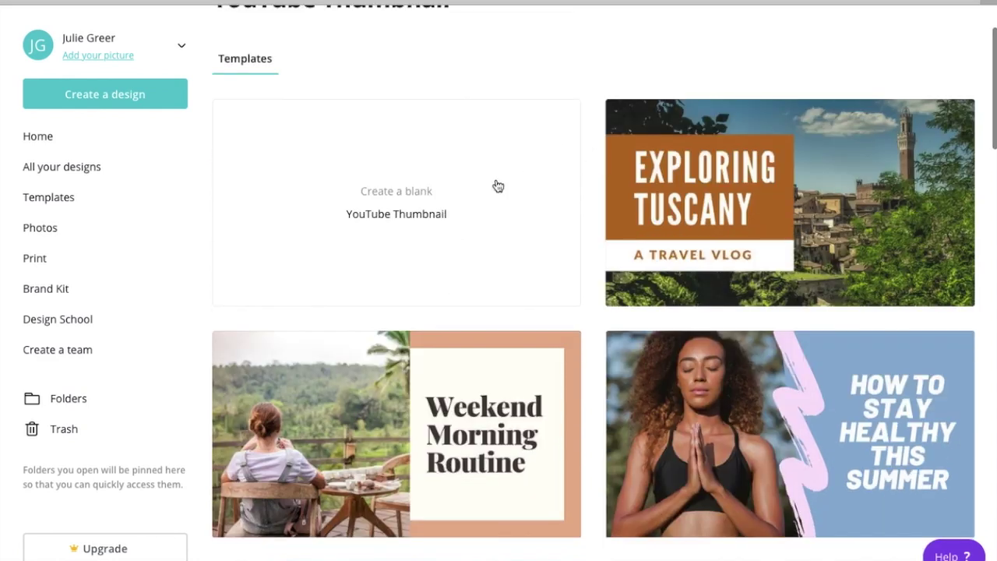
scroll(494, 241, "down", 3)
scroll(494, 240, "down", 6)
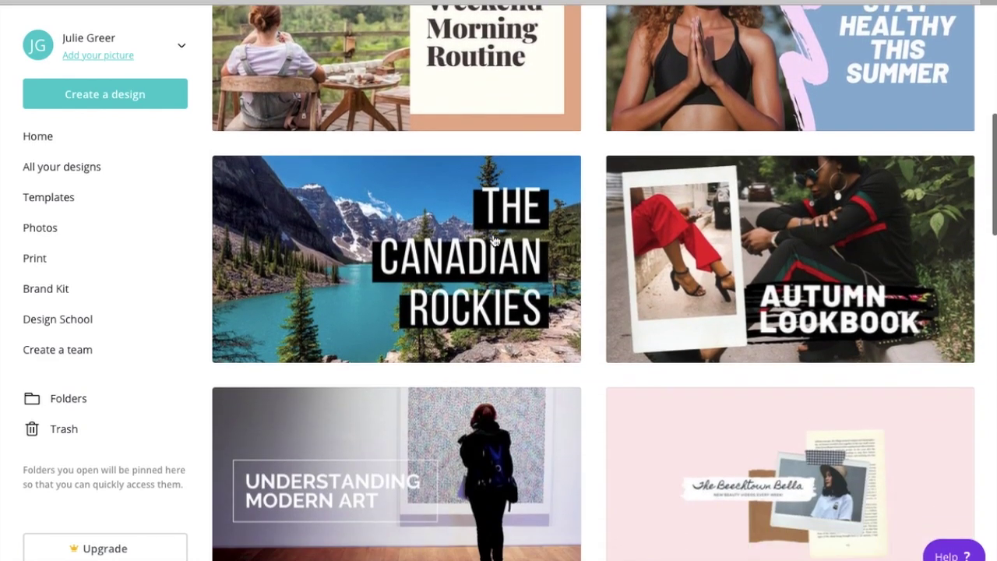
scroll(494, 241, "down", 2)
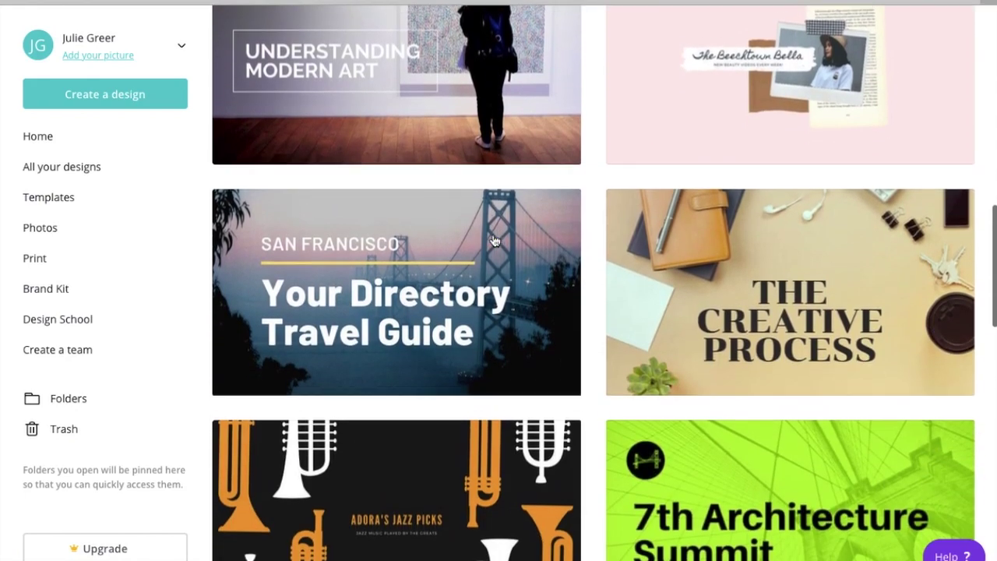
scroll(491, 240, "up", 12)
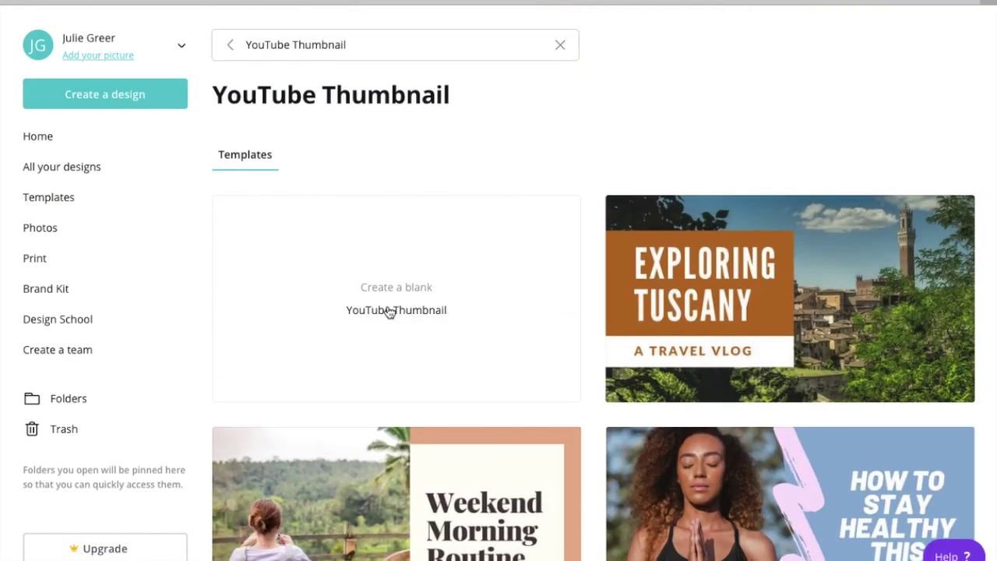
left_click(389, 312)
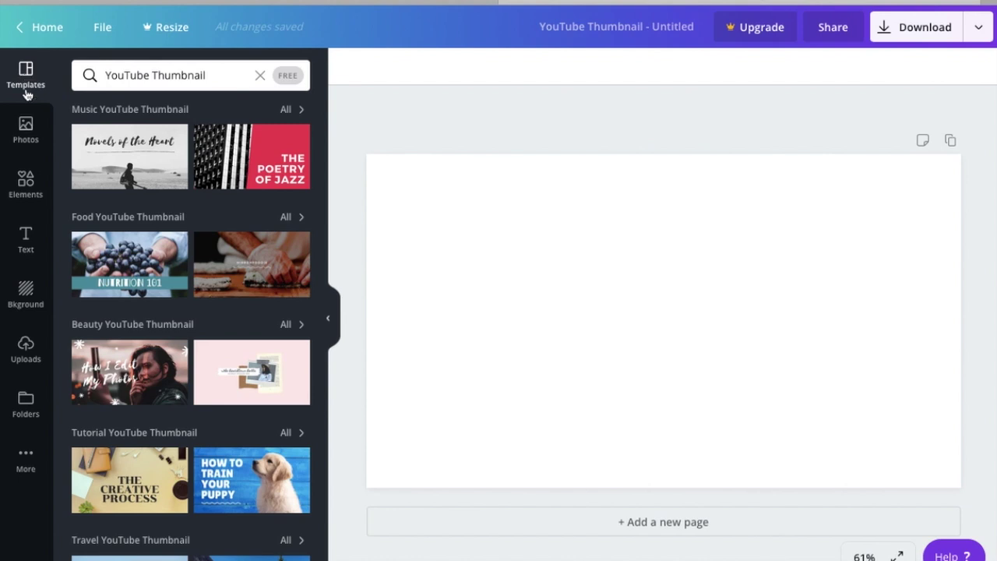
Upload pasta landscape.jpg, uncooked pasta.jpg and pasta portrait.jpg from the Downloads folder to the design's uploads
left_click(27, 351)
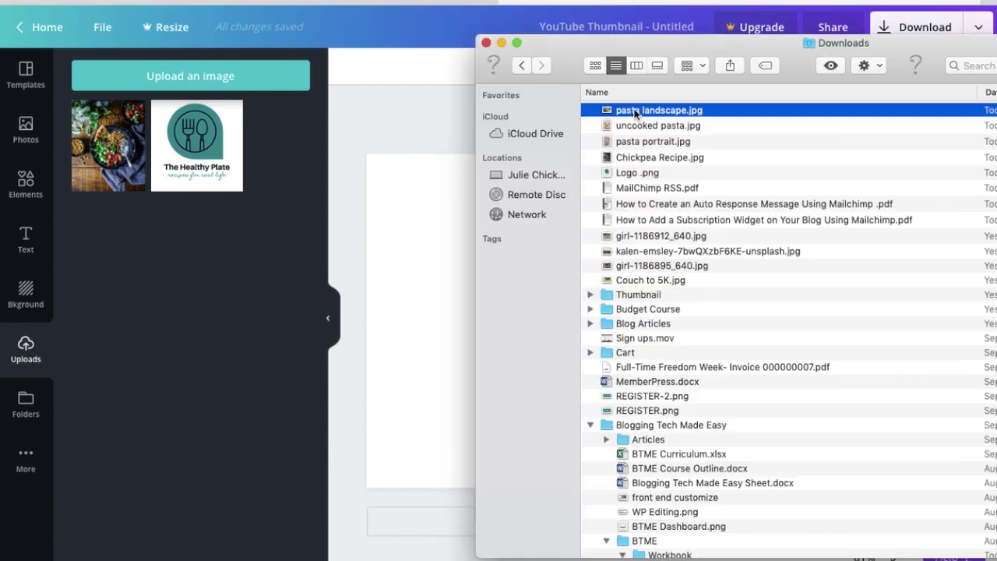
left_click_drag(635, 113, 119, 223)
left_click_drag(646, 130, 225, 281)
Add a single-cell photo grid that fills the first page
left_click(26, 186)
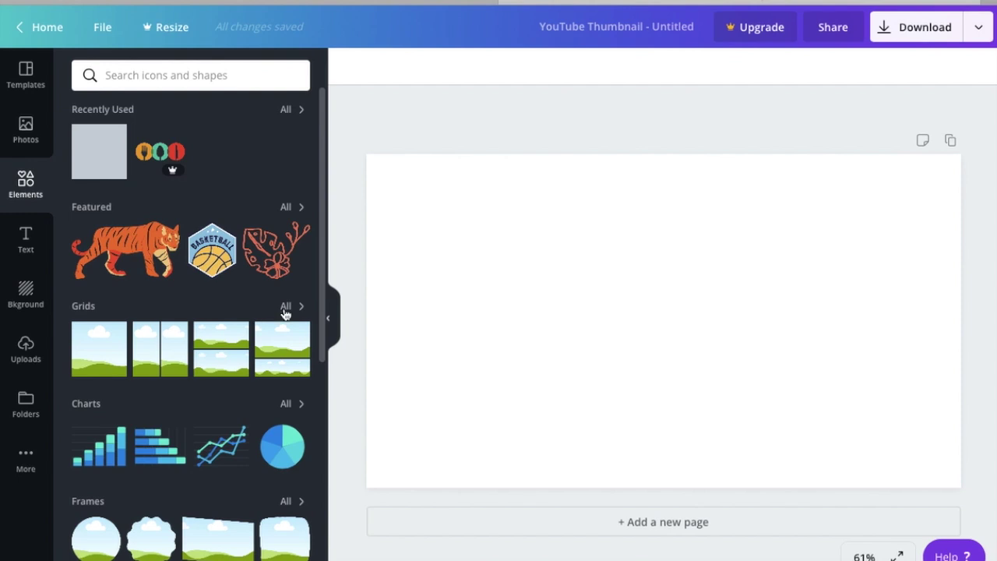
left_click(106, 366)
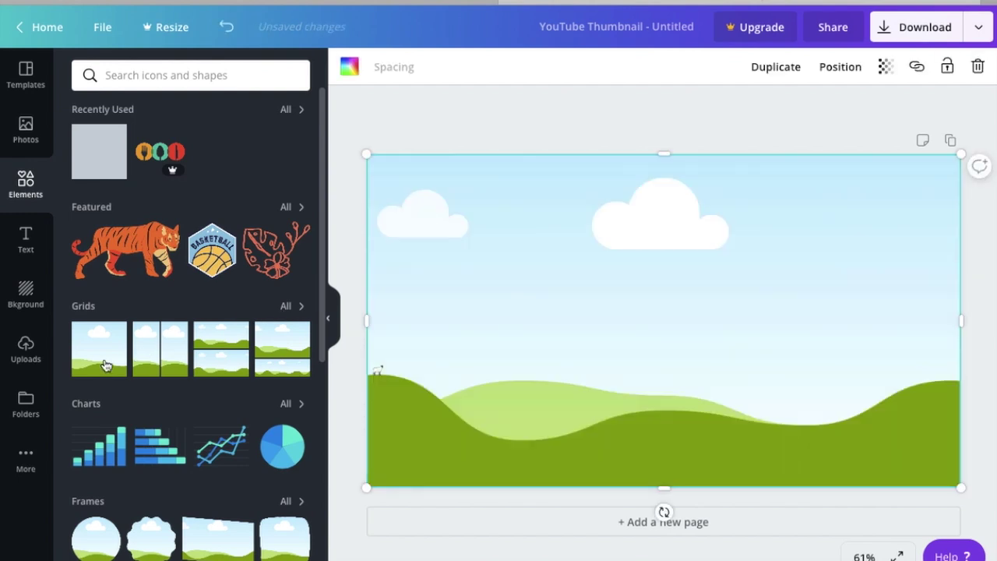
left_click(388, 126)
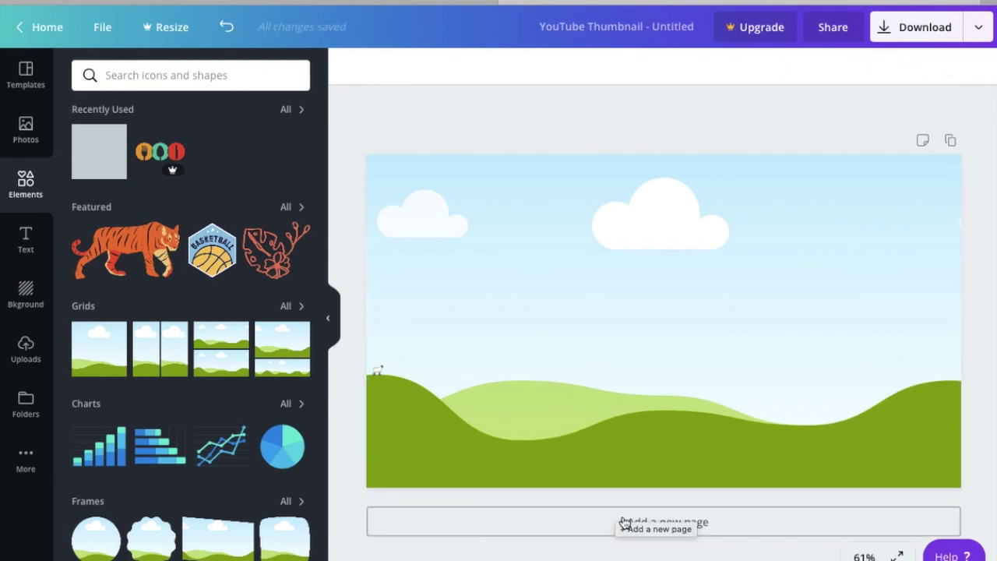
Add a second page and fill it with a grid of one wide cell above two smaller cells
left_click(623, 522)
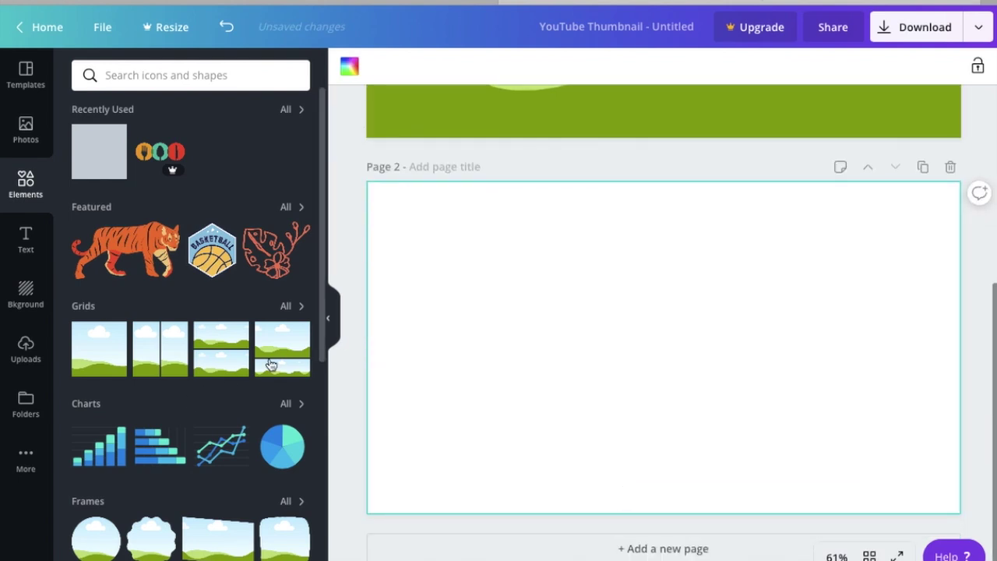
left_click(288, 308)
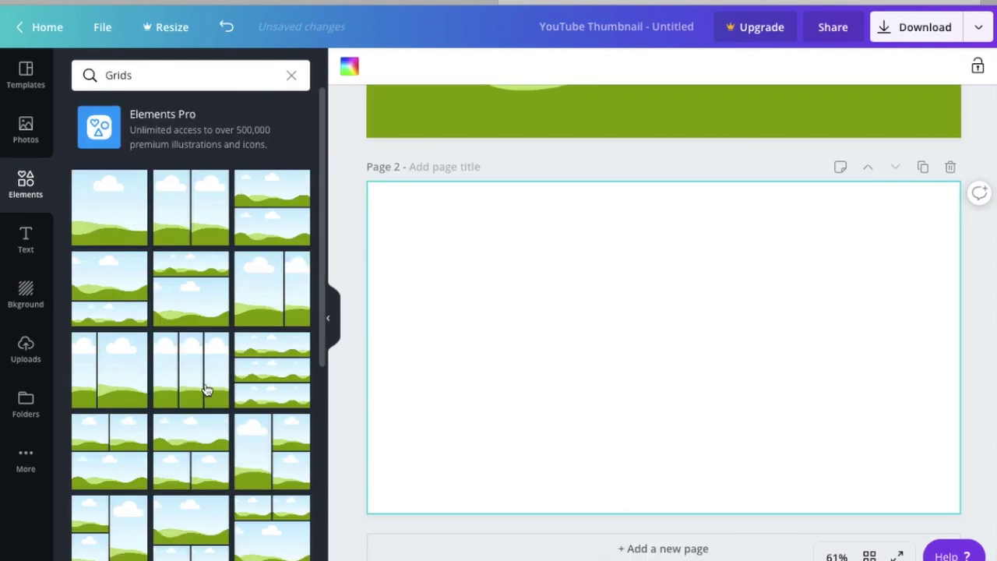
scroll(181, 415, "down", 5)
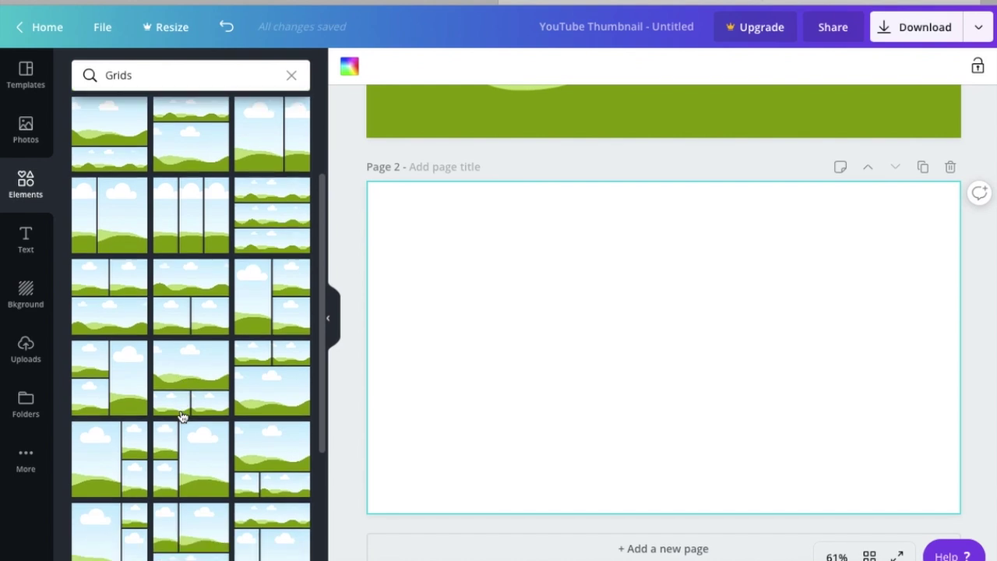
left_click(205, 317)
left_click(347, 210)
Fill the grid on page 1 with the uploaded landscape pasta photo
scroll(347, 208, "up", 5)
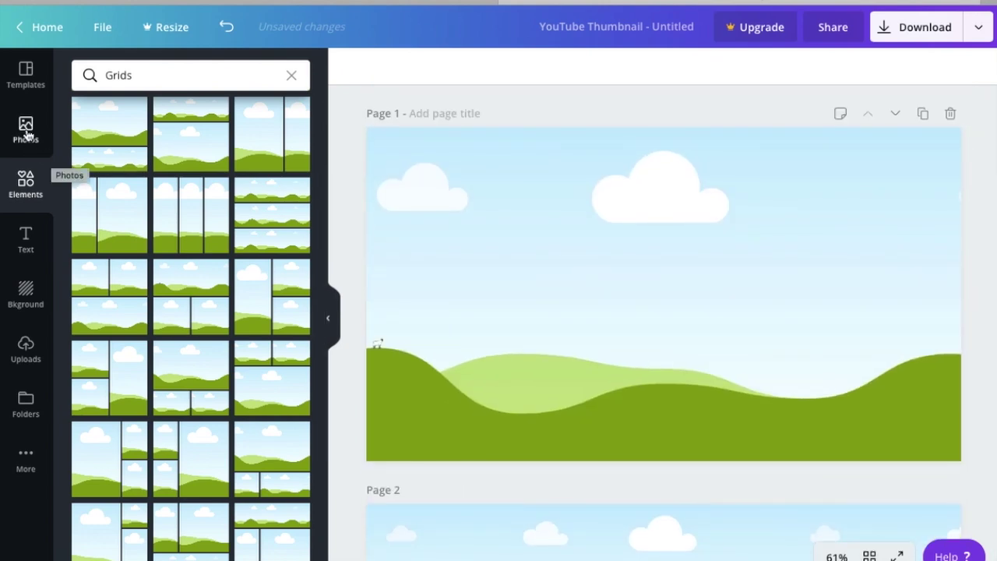
left_click(26, 343)
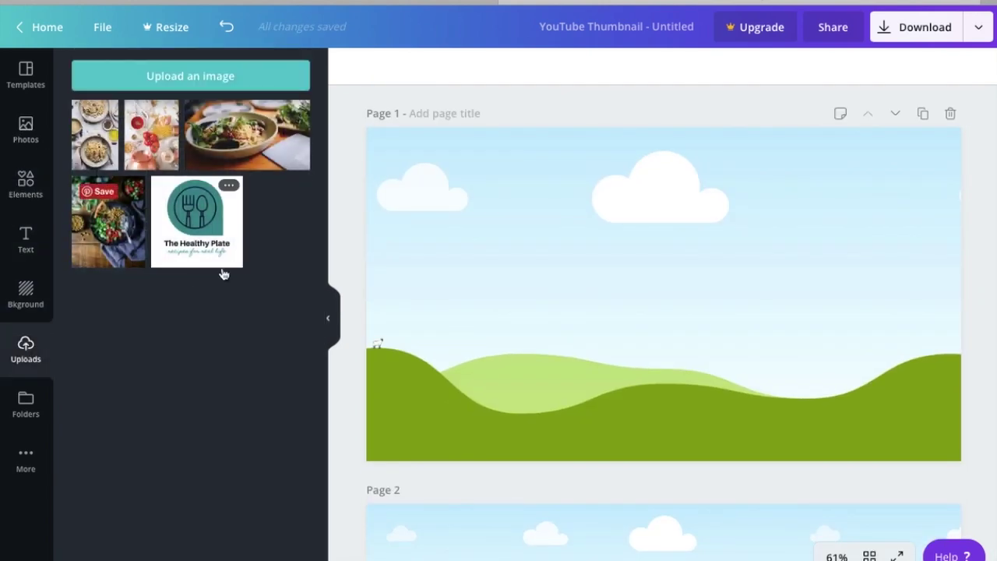
left_click_drag(308, 144, 362, 190)
Fill page 2's grid with the landscape pasta photo in the wide cell, the portrait pasta lower left and the uncooked pasta lower right
scroll(348, 205, "down", 5)
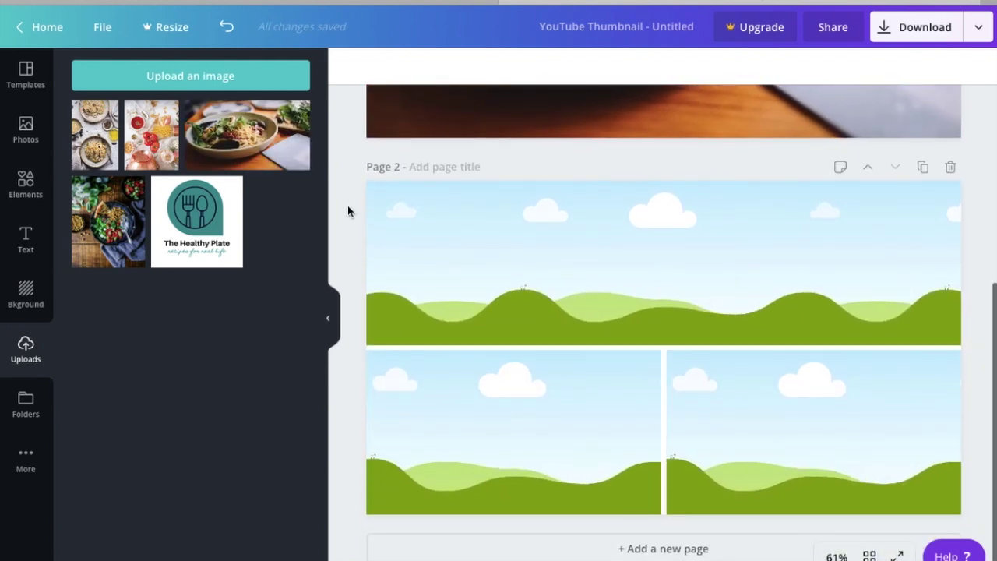
left_click_drag(264, 148, 442, 236)
left_click_drag(87, 151, 426, 396)
left_click_drag(151, 134, 732, 391)
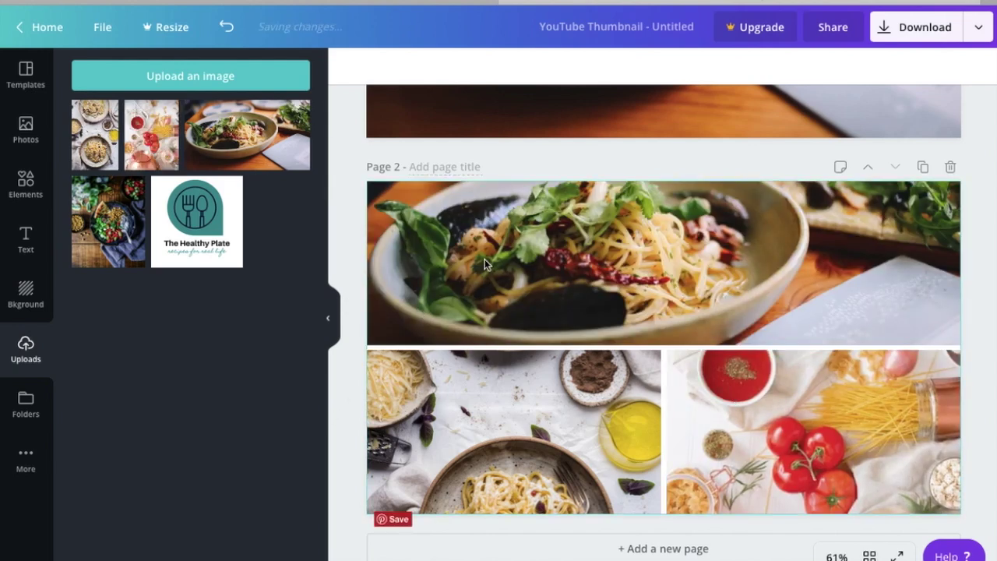
Shift the portrait pasta photo upward within its lower-left cell on page 2 so the front plate fills the cell
double_click(468, 441)
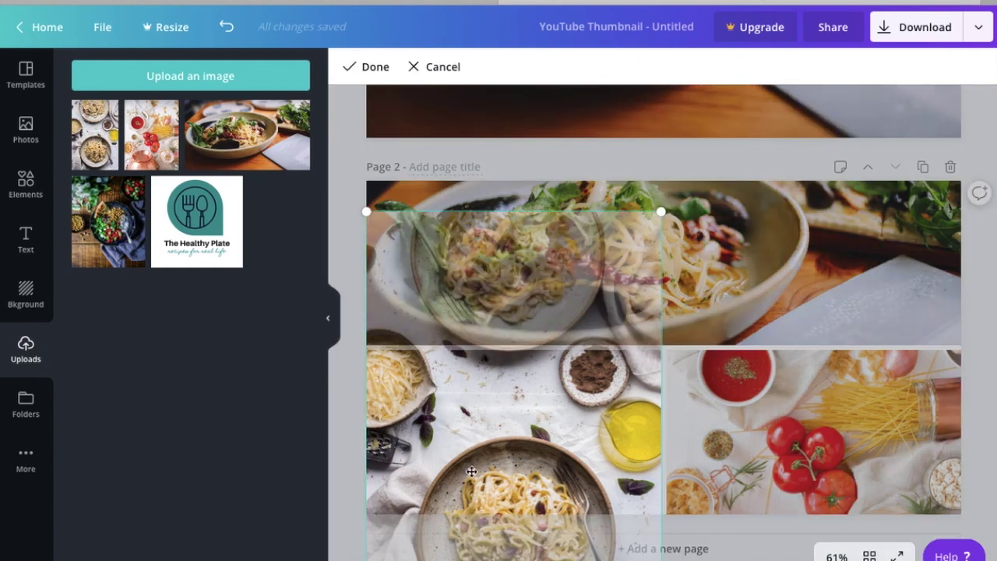
left_click_drag(471, 471, 459, 360)
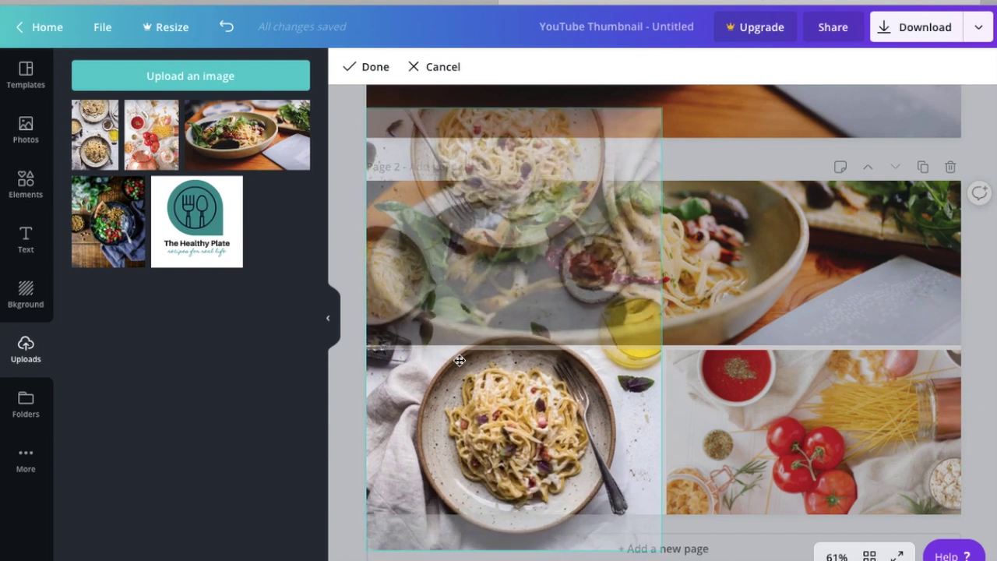
left_click(360, 69)
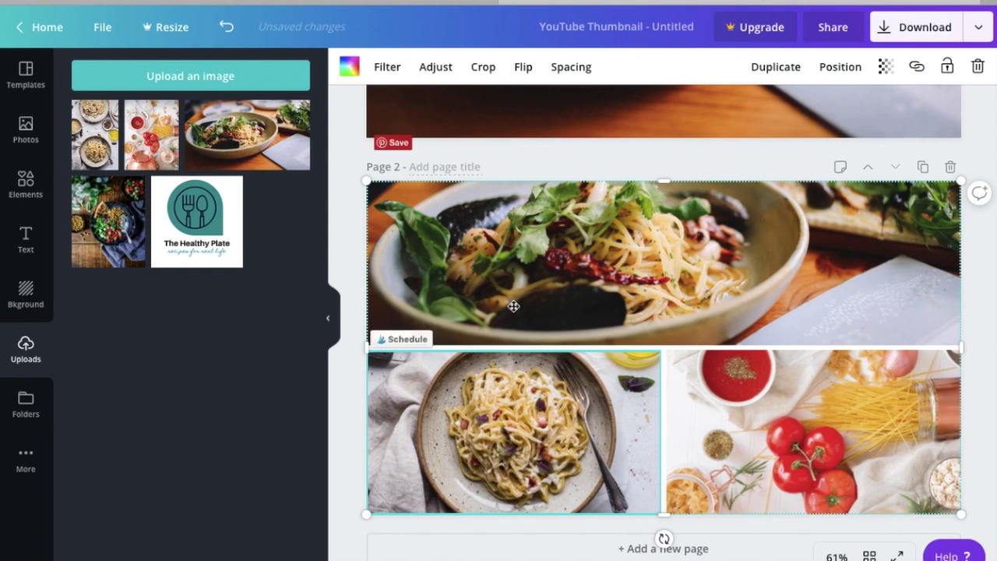
Check the framing of the uncooked pasta photo in page 2's lower-right cell and accept it
left_click(823, 448)
double_click(822, 446)
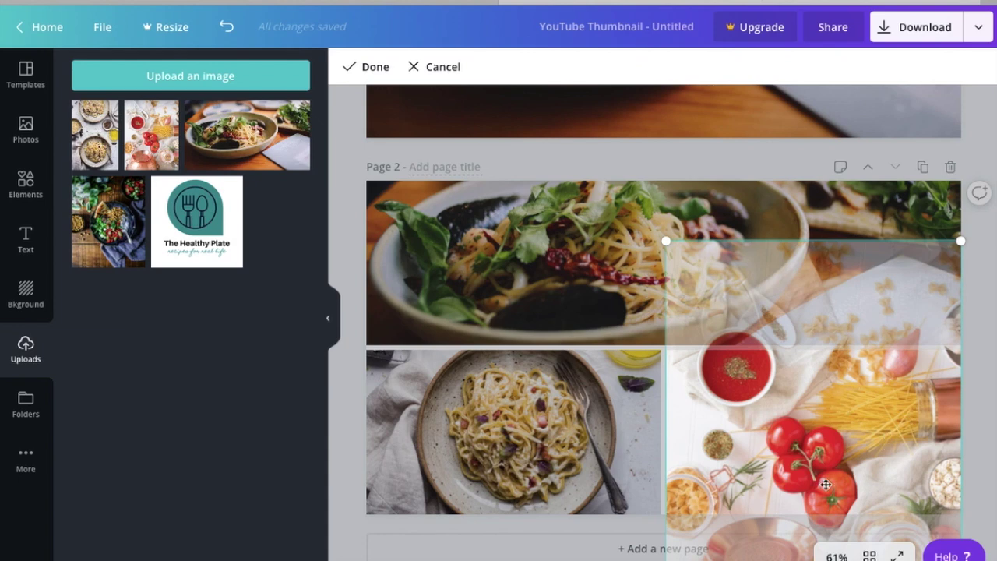
left_click(366, 67)
Compare the photo layouts of both pages and view the Magic Resize Pro information
scroll(350, 183, "up", 2)
scroll(351, 183, "up", 3)
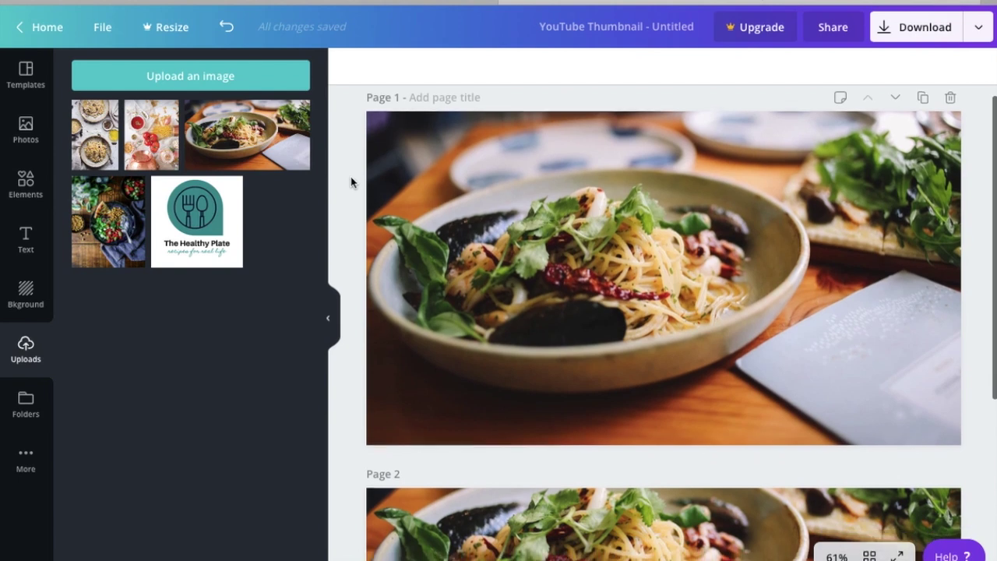
scroll(351, 182, "down", 5)
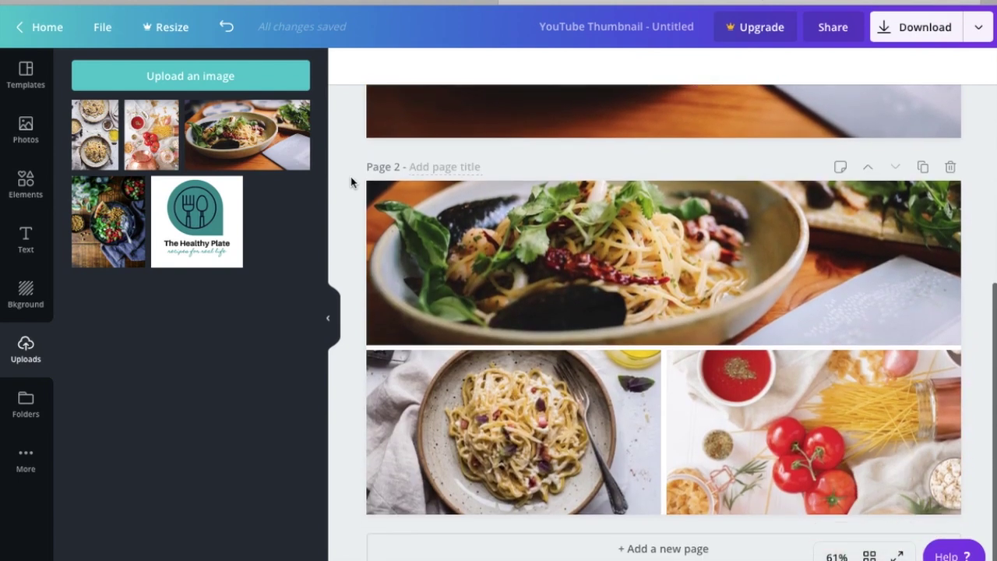
scroll(351, 182, "up", 5)
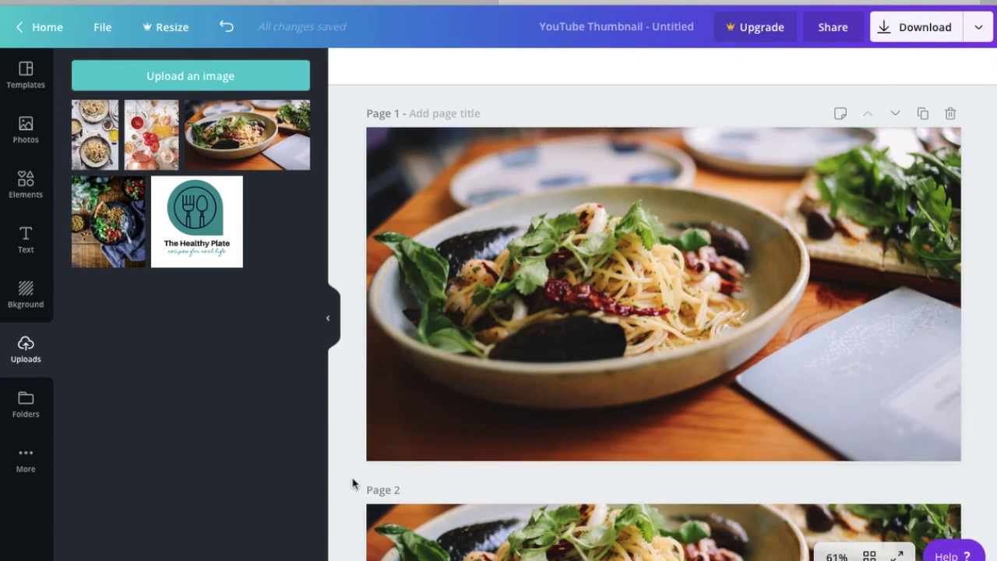
scroll(352, 481, "down", 4)
scroll(352, 481, "down", 2)
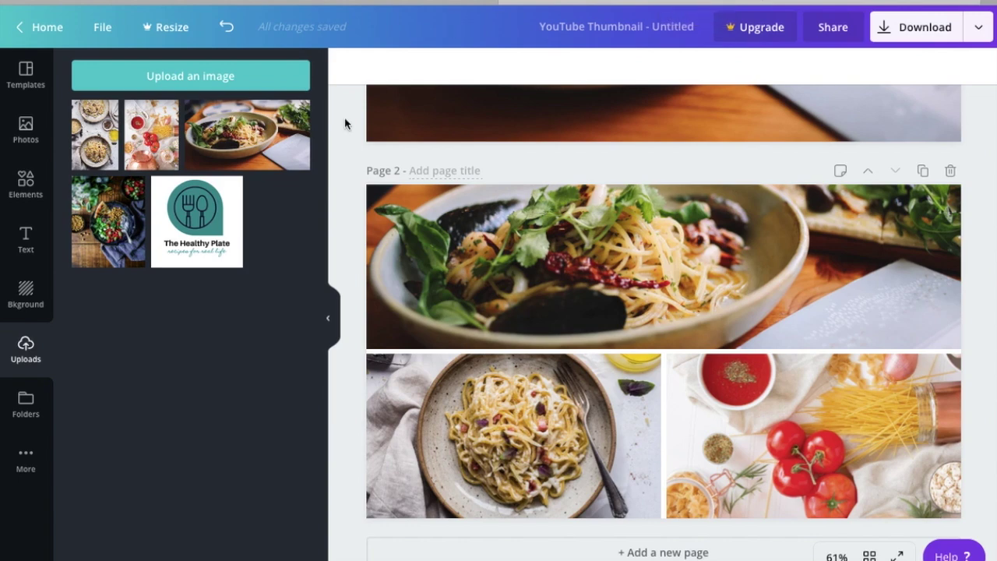
left_click(159, 28)
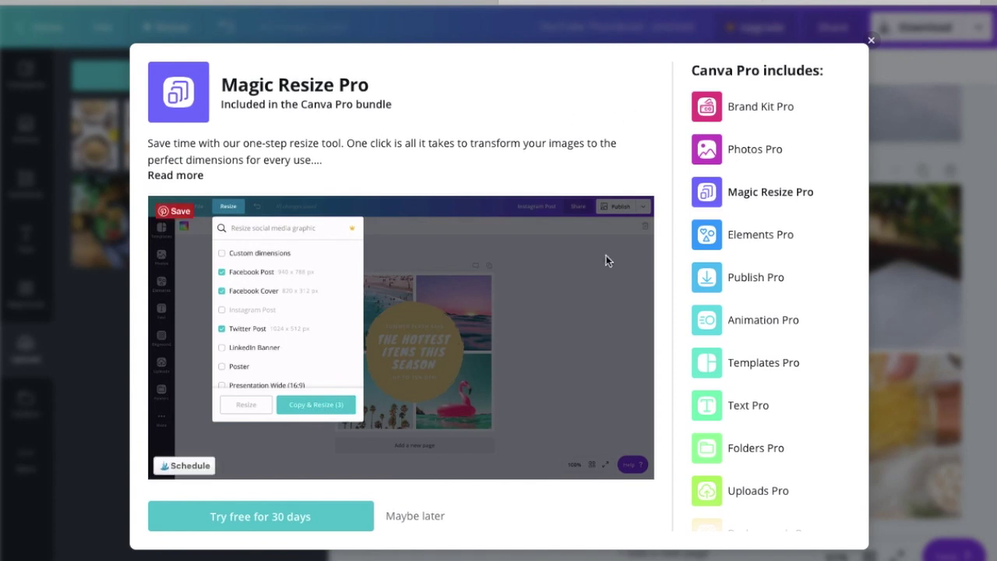
left_click(870, 41)
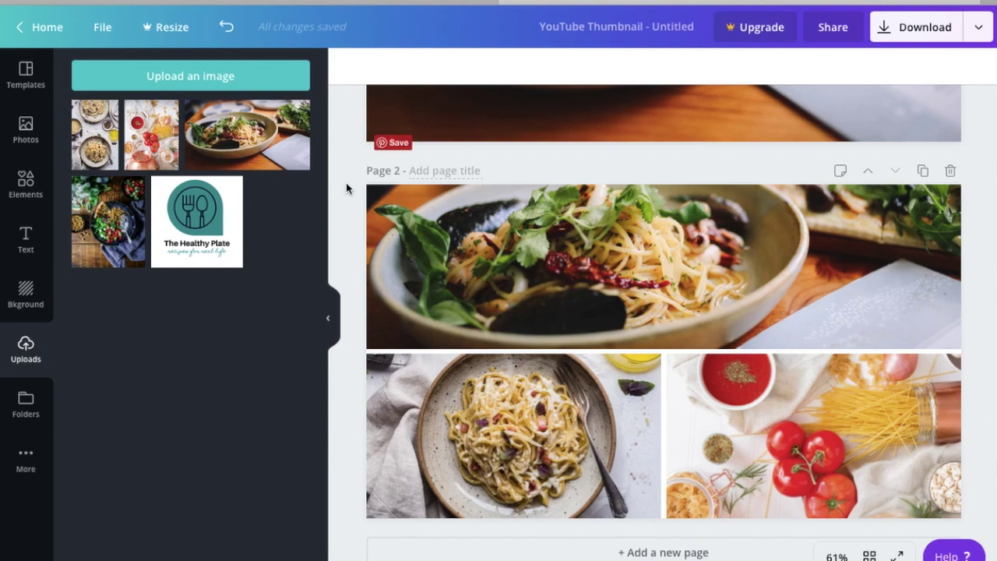
scroll(347, 188, "up", 5)
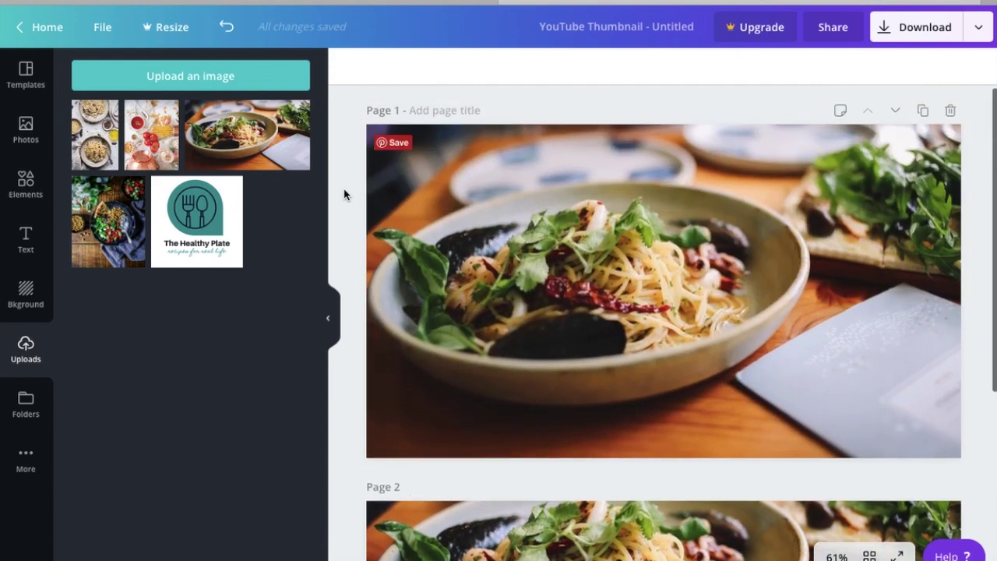
scroll(345, 221, "down", 4)
scroll(345, 222, "up", 2)
scroll(345, 222, "up", 3)
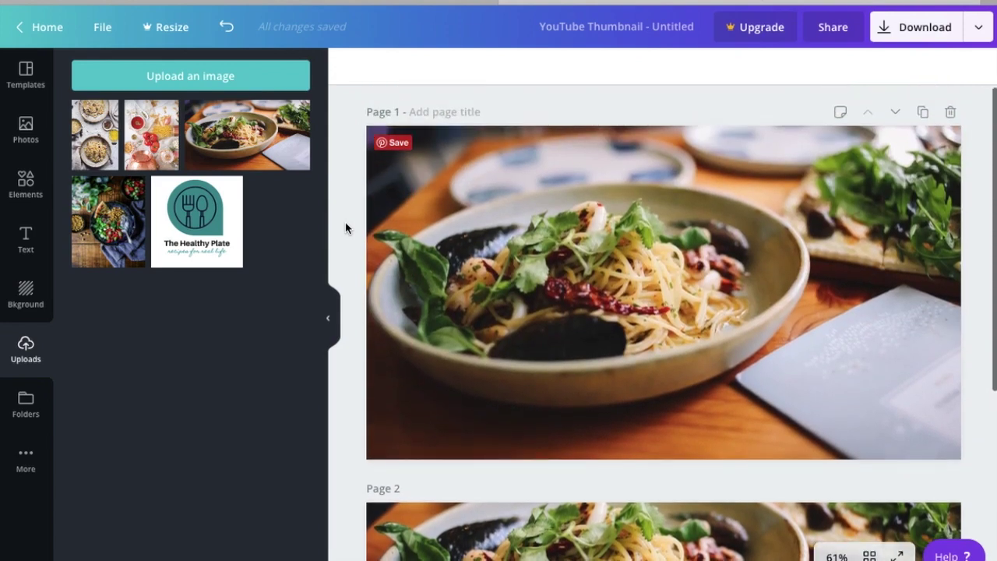
scroll(345, 222, "down", 3)
scroll(345, 222, "up", 1)
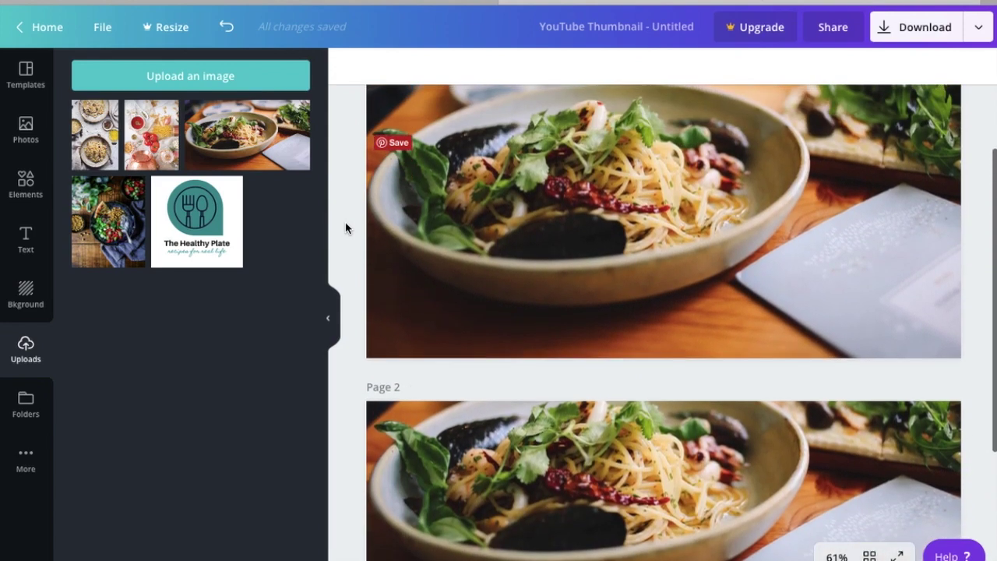
Review the download file type options, including PNG, JPG and PDF Standard, and close them without downloading
left_click(884, 32)
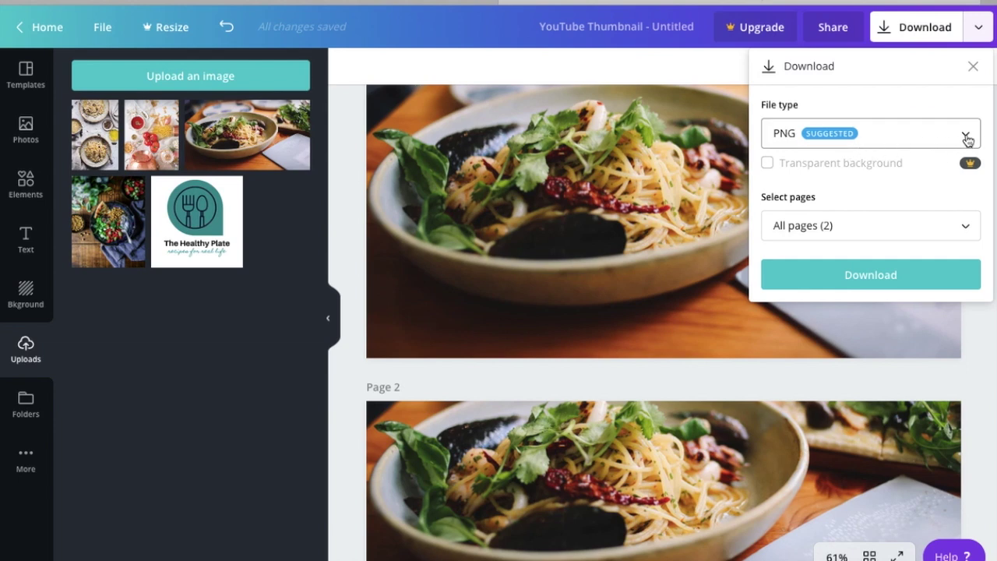
left_click(966, 140)
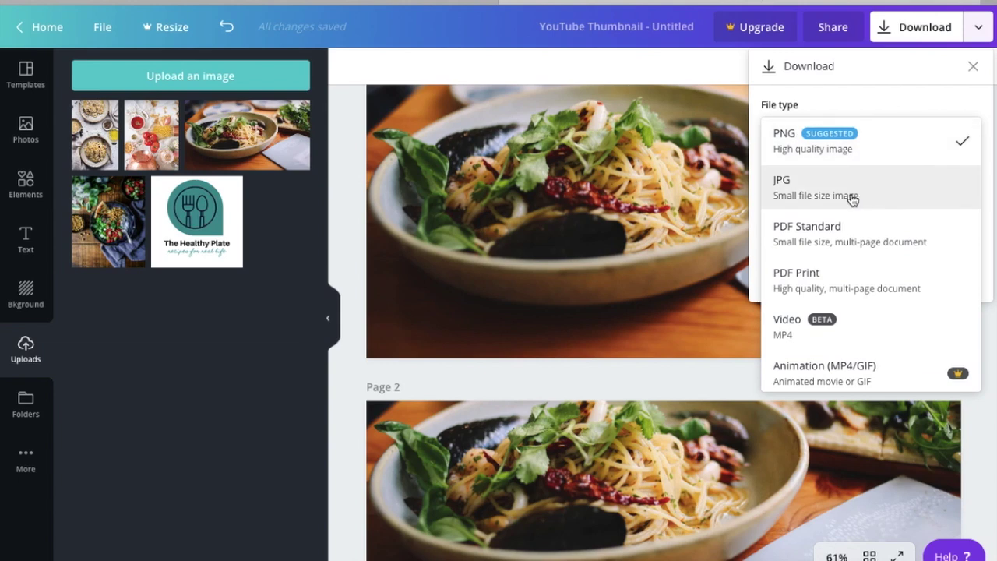
left_click(964, 109)
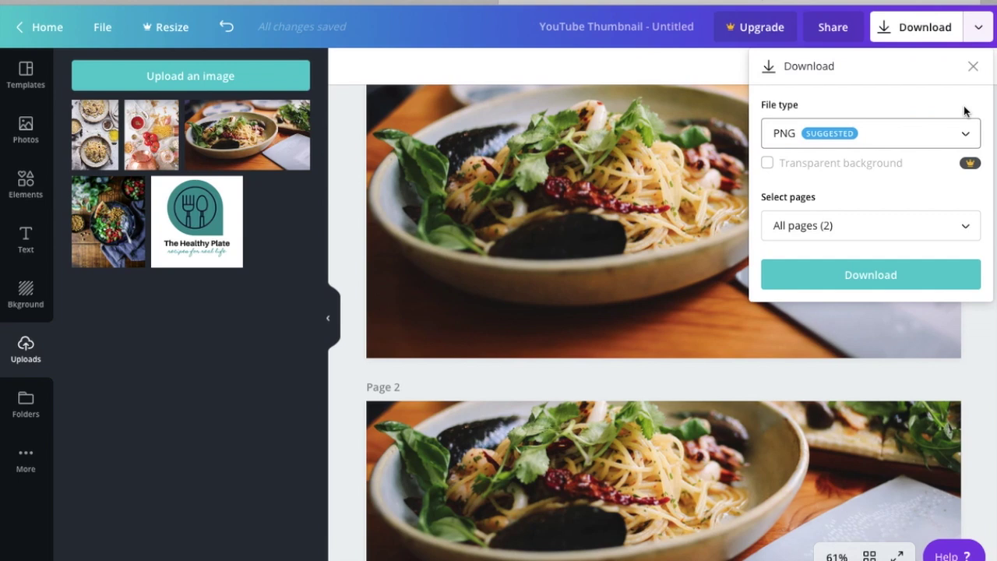
left_click(956, 134)
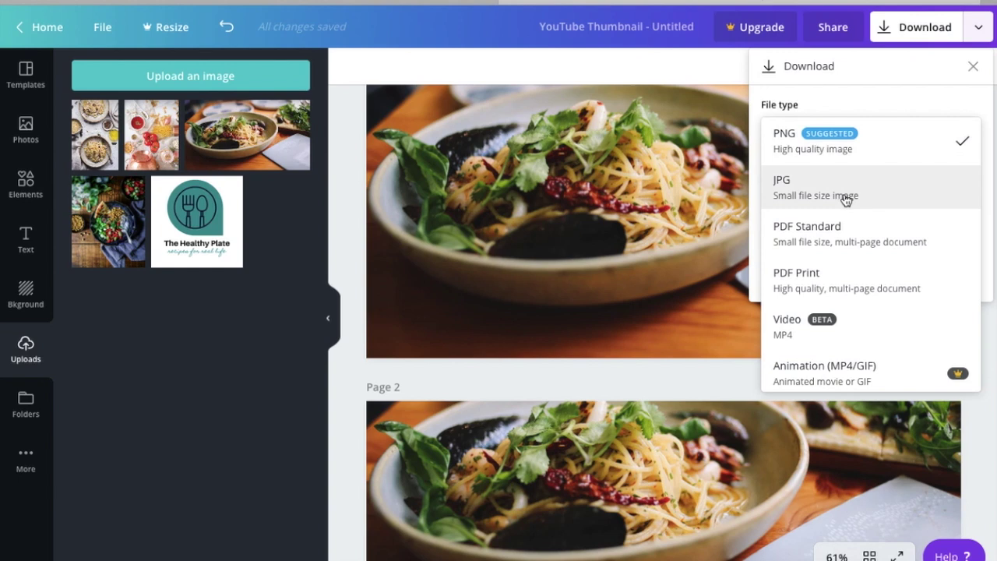
left_click(846, 197)
left_click(967, 136)
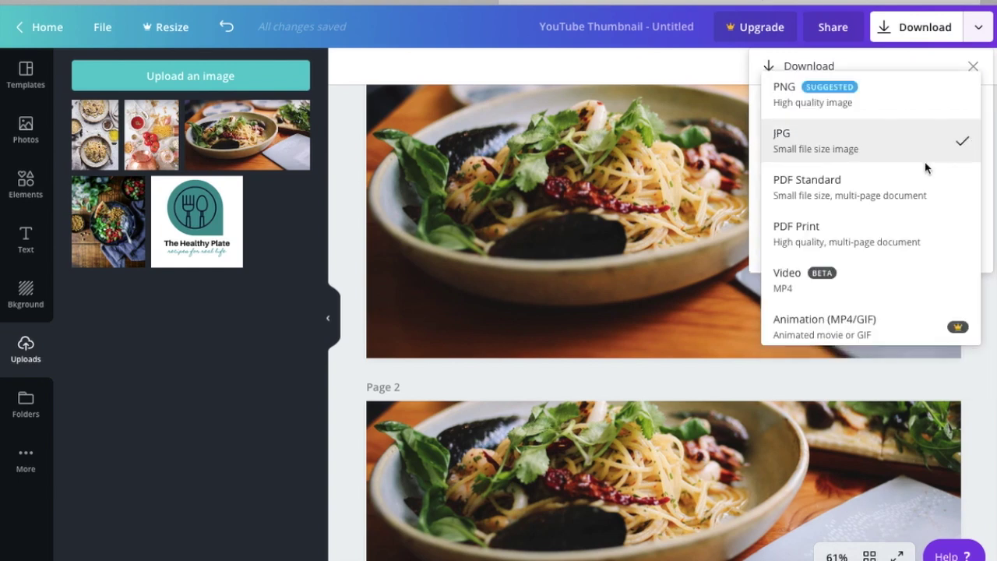
left_click(849, 197)
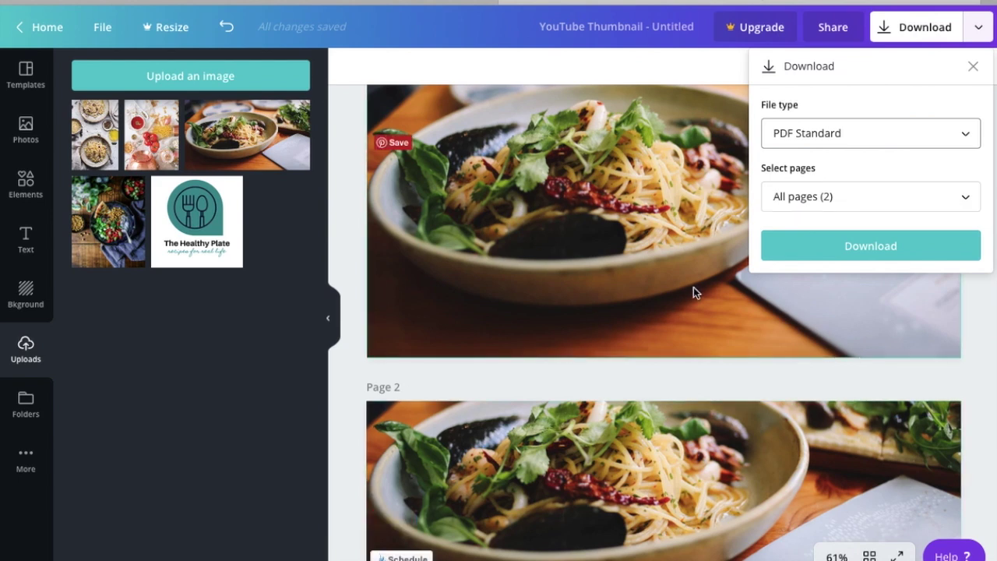
left_click(349, 211)
Rename the design as Blog Image Pasta
left_click(589, 26)
key("BackSpace")
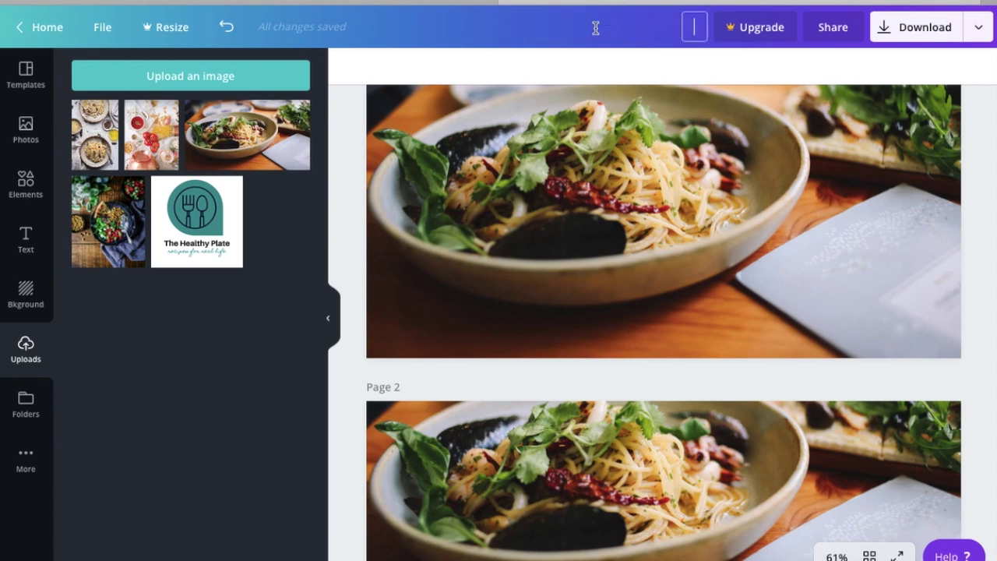
type("Blog Image Pasta")
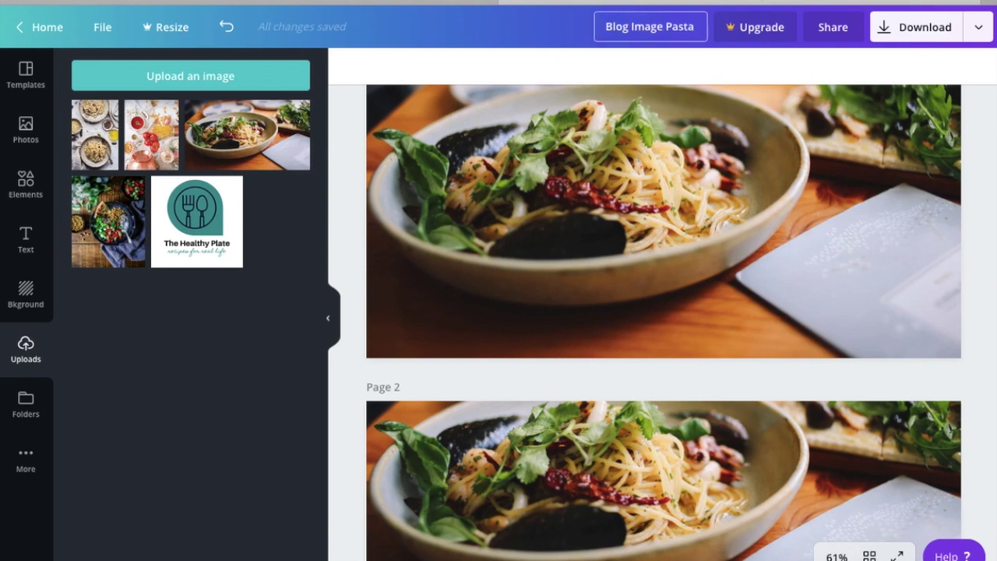
key("Return")
Download all pages of the design as JPG images
left_click(885, 30)
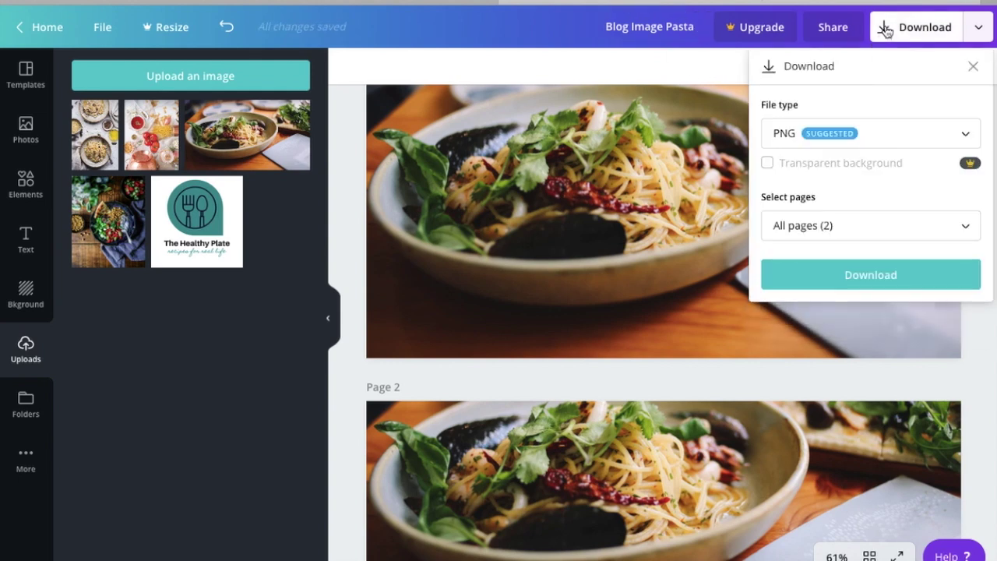
left_click(968, 137)
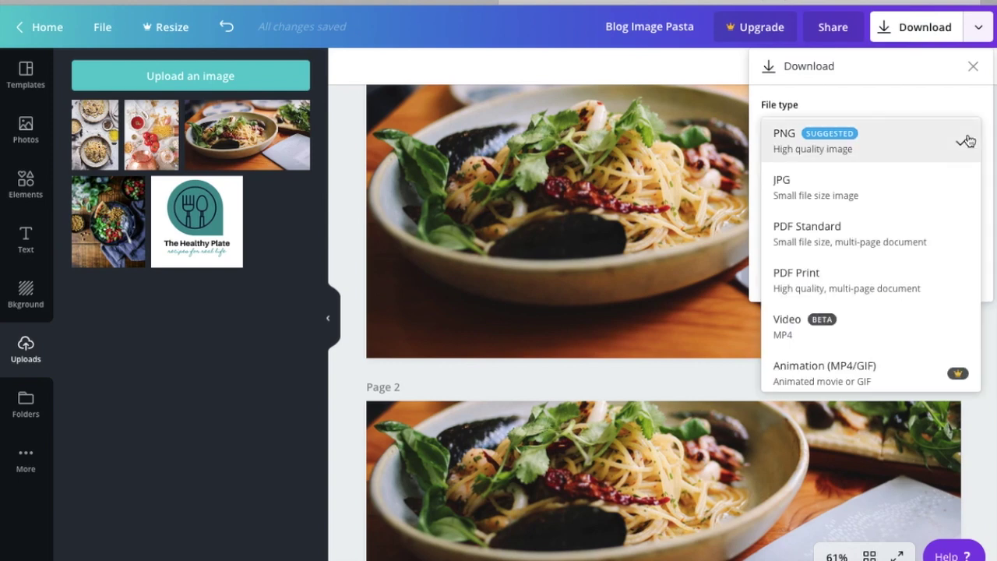
left_click(885, 195)
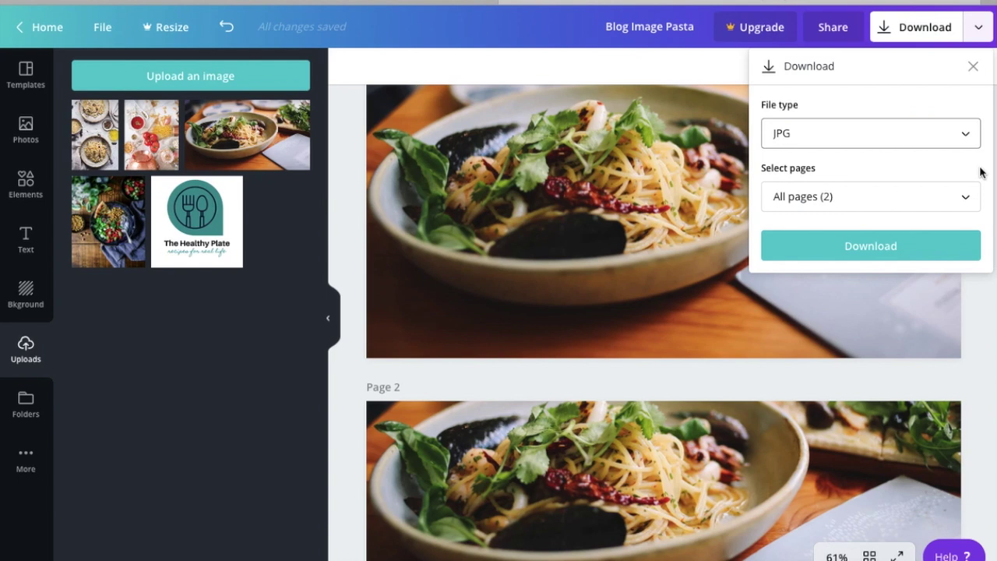
left_click(857, 251)
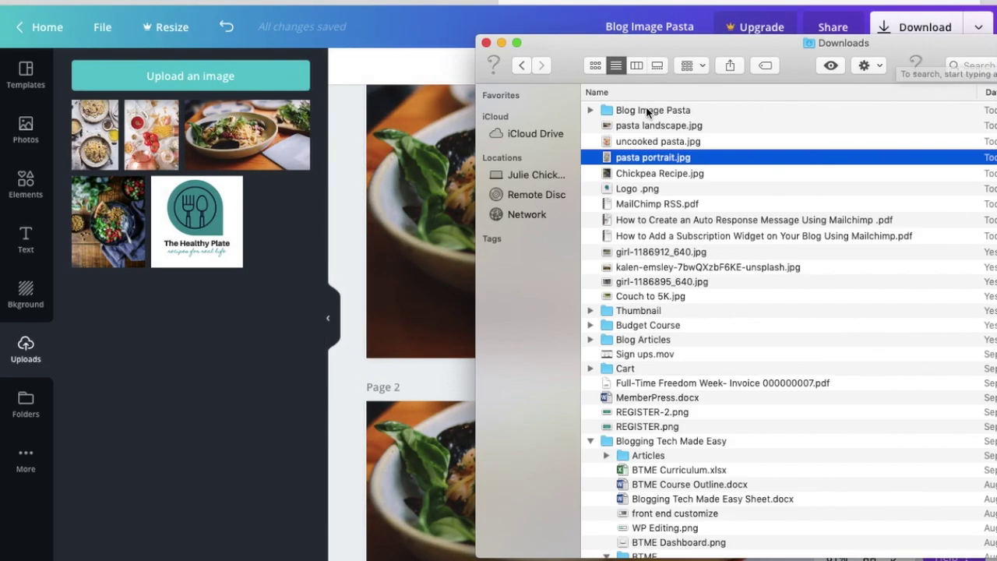
In Finder's Blog Image Pasta folder, rename 1.jpg as single pasta dish and 2.jpg as pasta collage
left_click(628, 112)
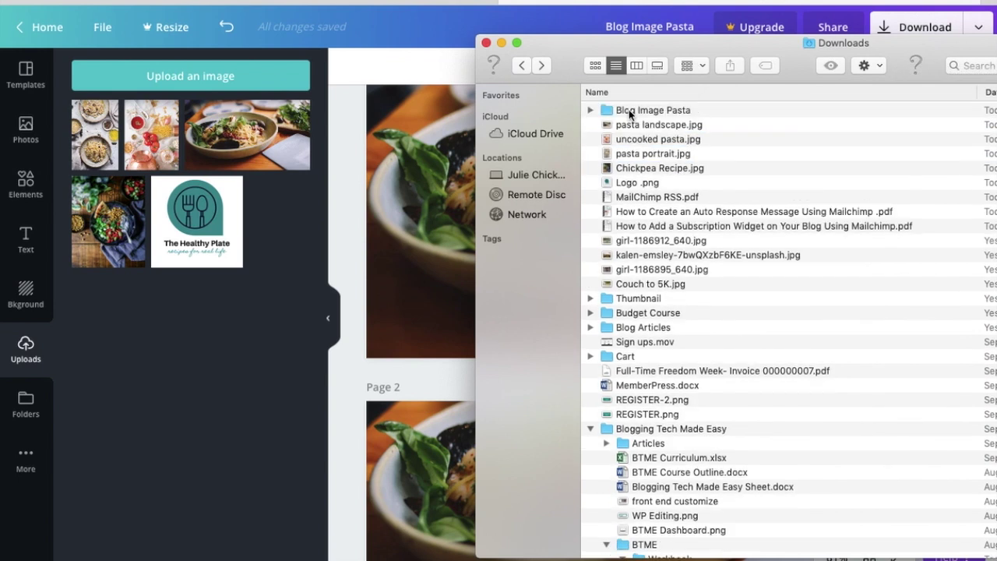
double_click(629, 111)
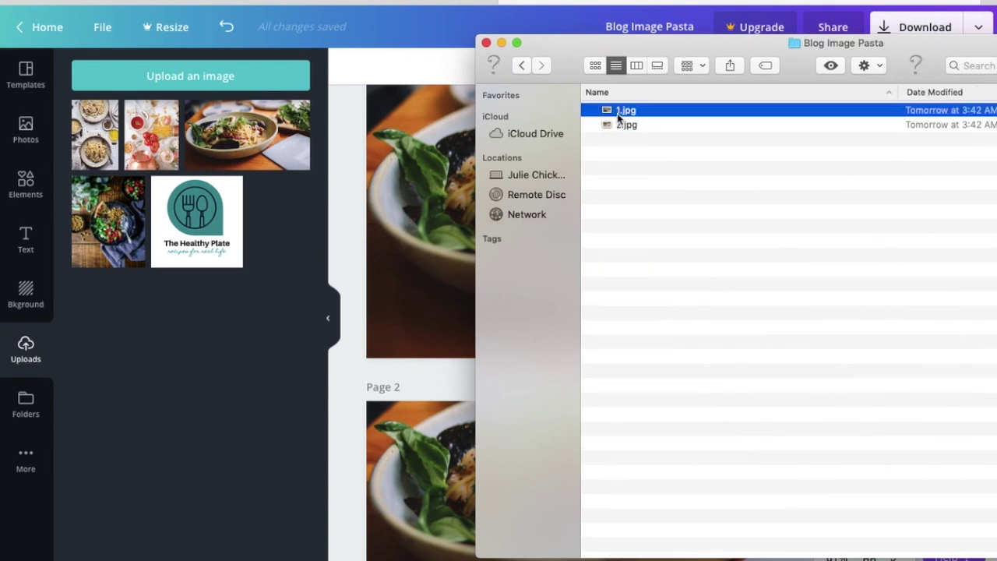
left_click(617, 112)
type("single pasta dish")
key("Return")
left_click(647, 107)
key("Return")
type("pasta collage")
key("Return")
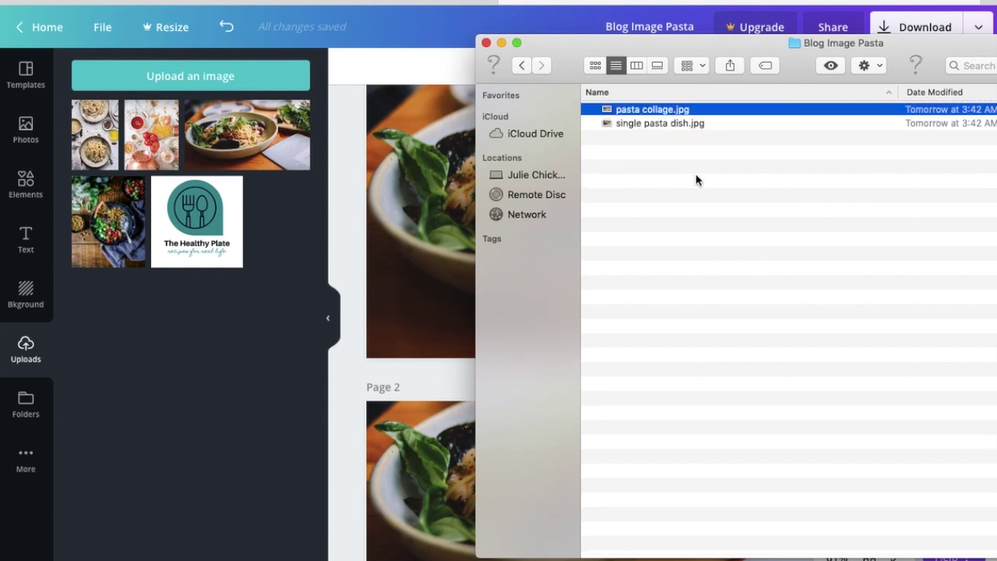
Return to the Canva design and download only the single pasta dish page as a PNG image
left_click(343, 236)
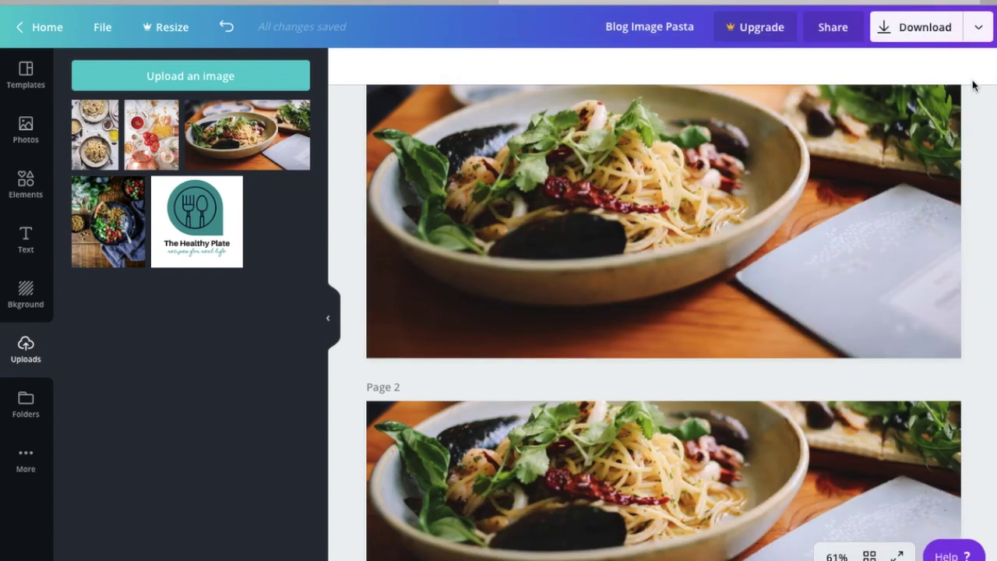
left_click(979, 28)
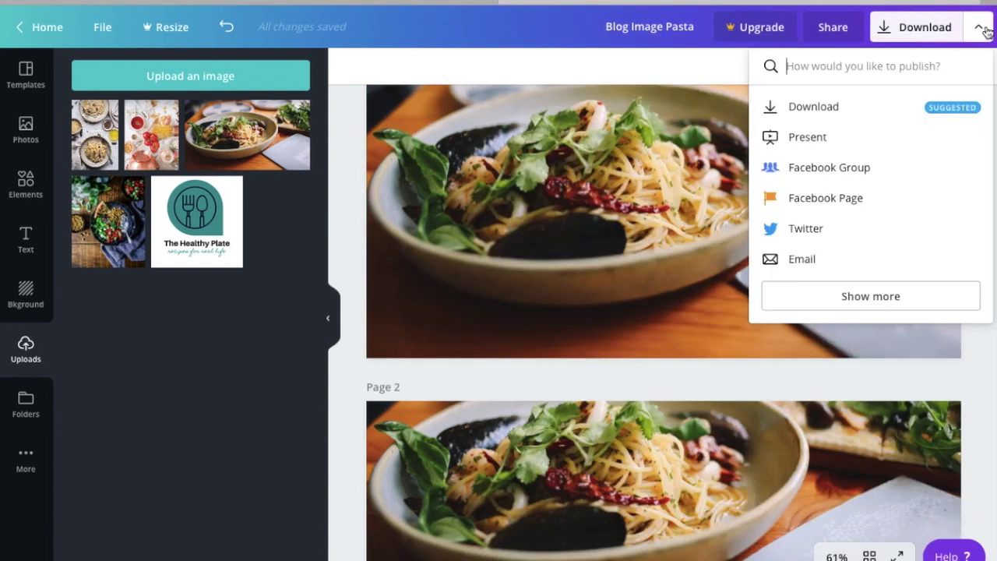
left_click(890, 29)
left_click(870, 225)
left_click(863, 320)
left_click(849, 415)
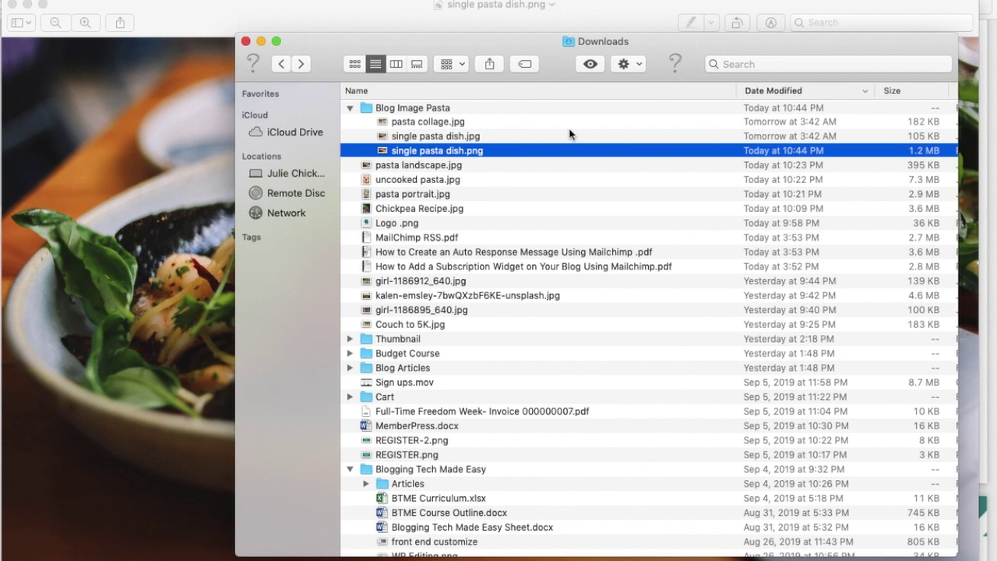
Compare the single pasta dish JPG and PNG file sizes, and examine the titled image in the Rice and Beans blog article
left_click(924, 137)
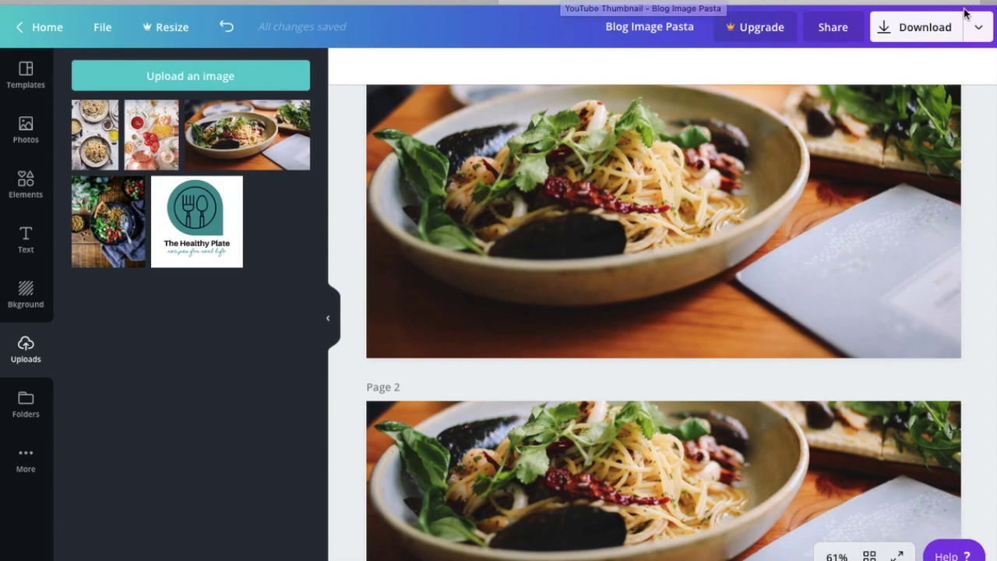
left_click(717, 2)
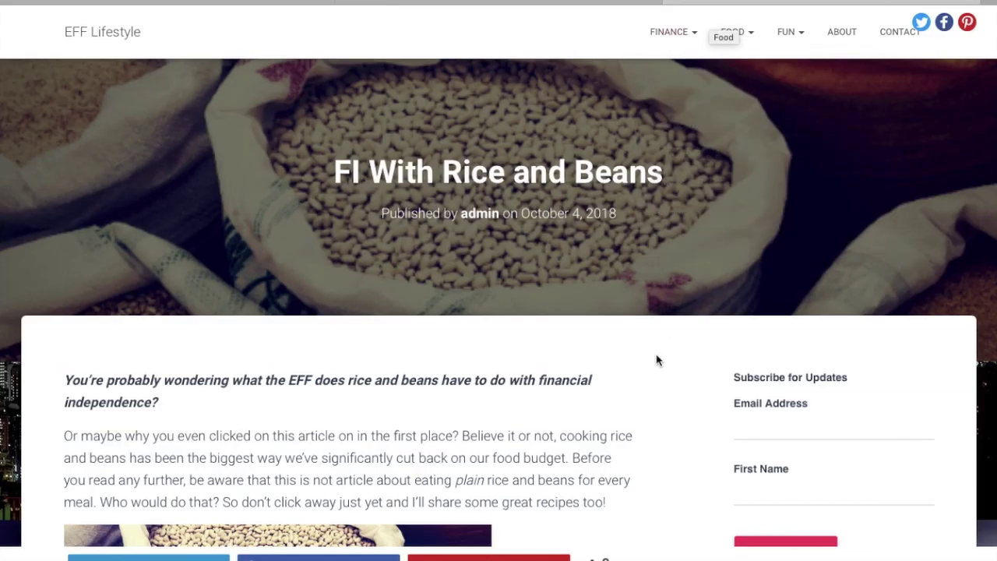
scroll(657, 356, "down", 5)
scroll(657, 360, "down", 1)
mouse_move(241, 313)
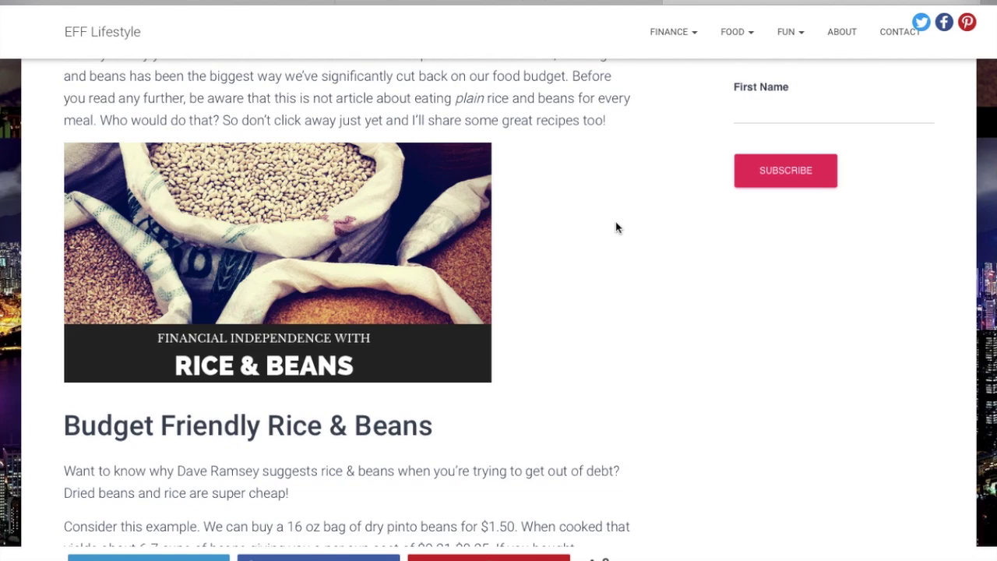
Back in the Canva design, clear the Grids search and the recent searches, and add a plain square shape to page 2
left_click(540, 2)
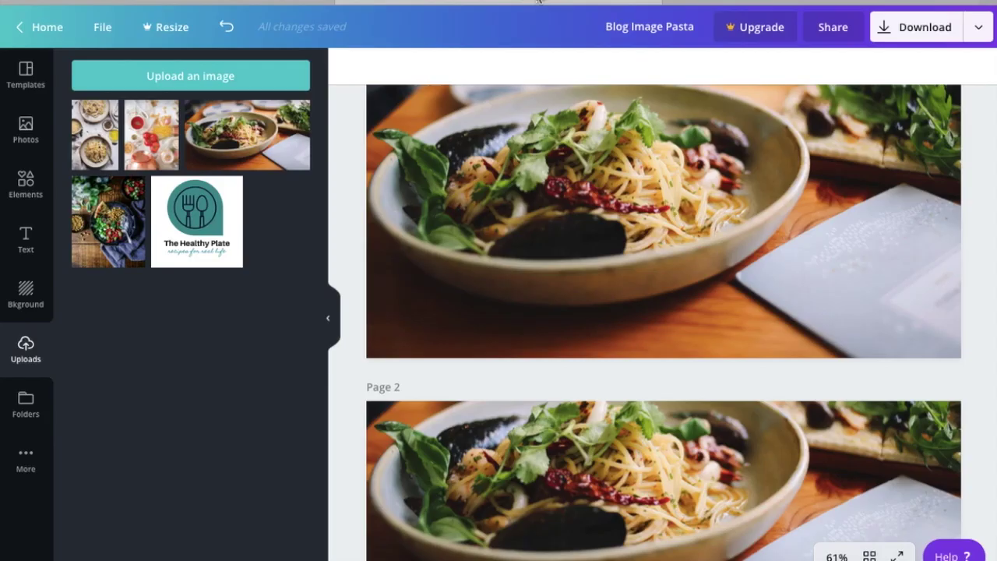
scroll(346, 154, "up", 2)
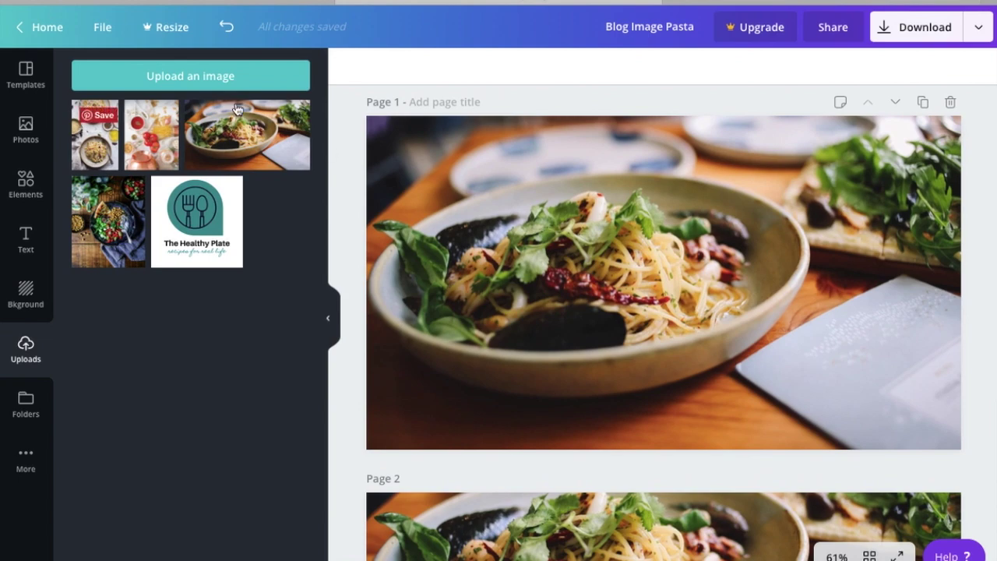
scroll(359, 335, "down", 5)
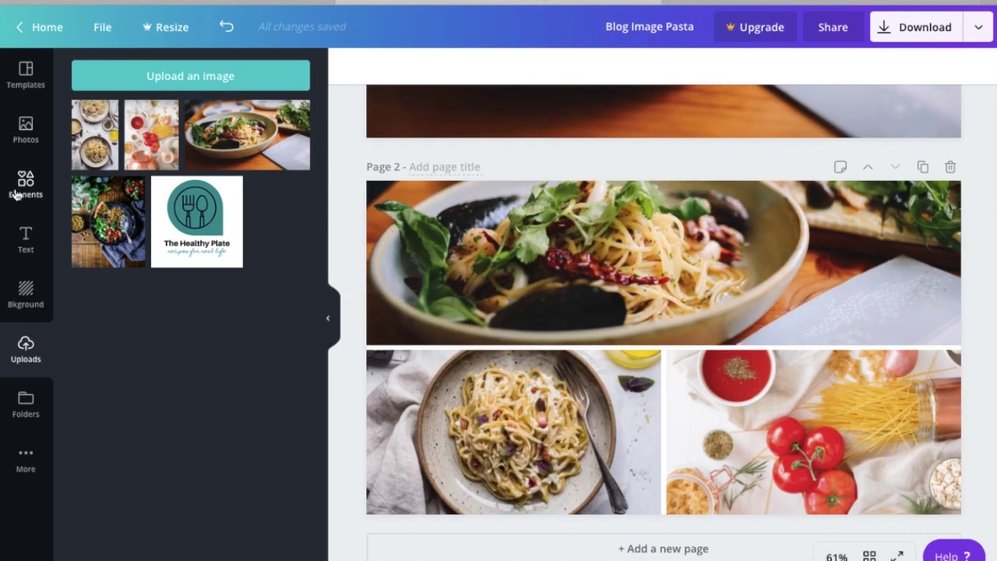
left_click(26, 186)
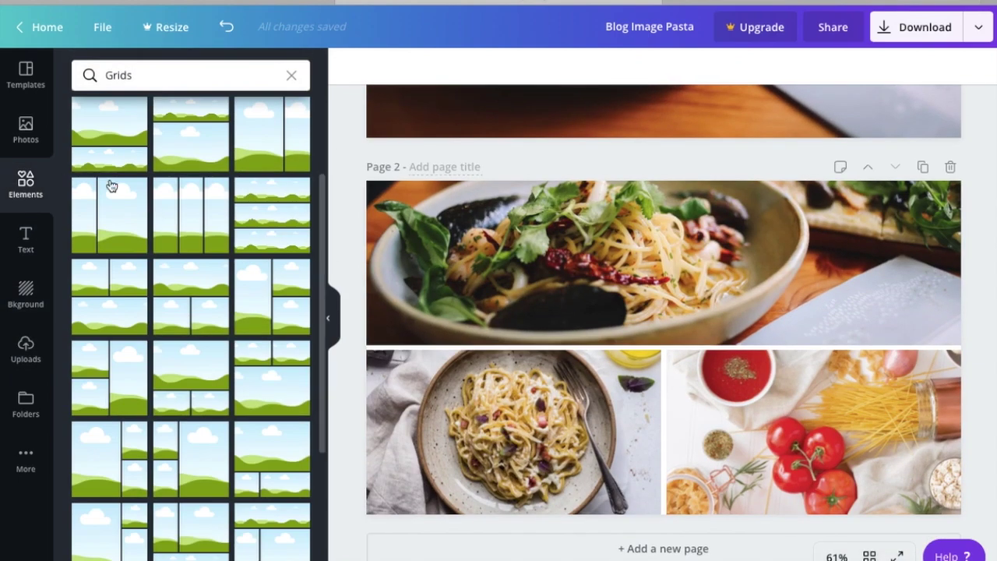
left_click(291, 75)
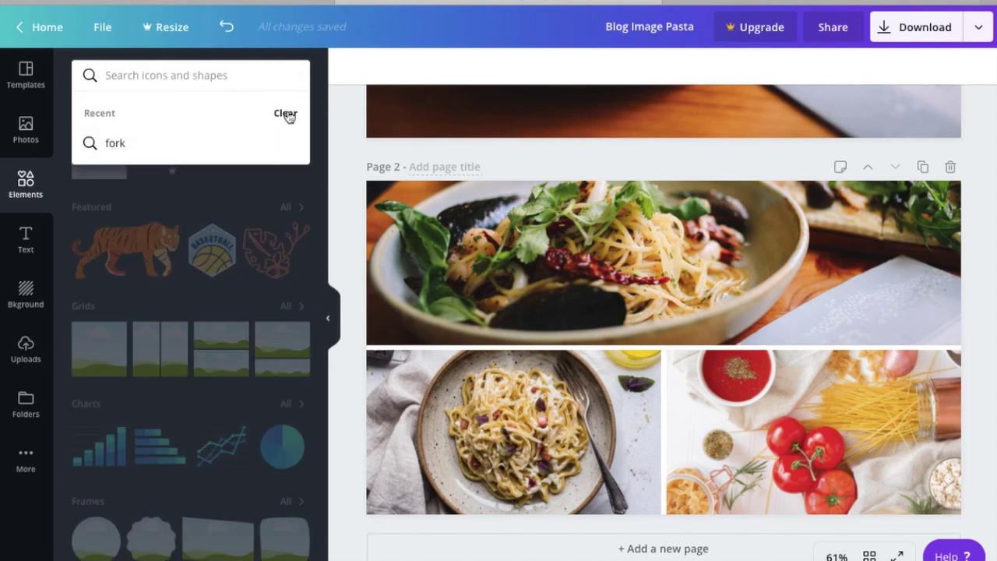
left_click(285, 113)
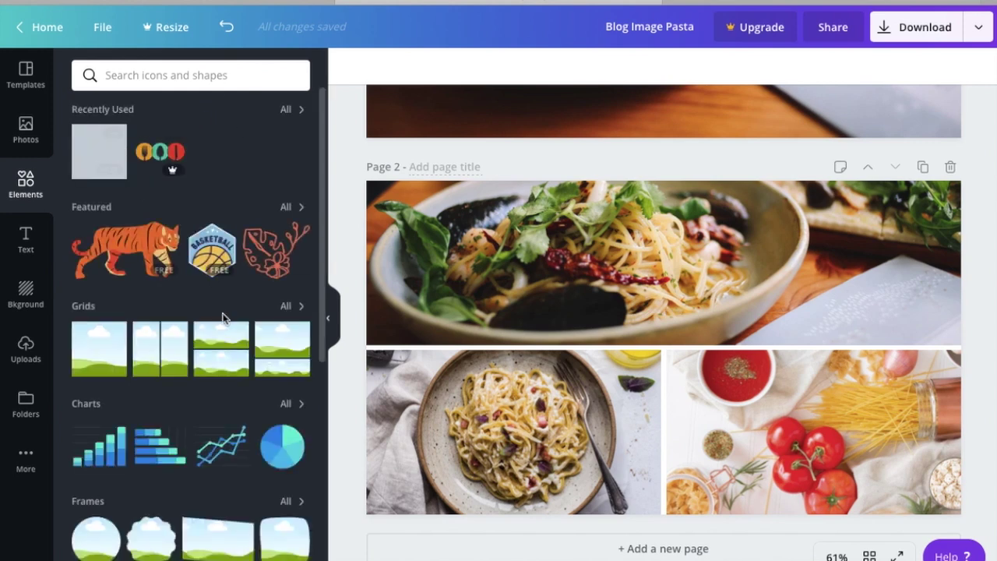
scroll(223, 318, "down", 3)
scroll(223, 318, "down", 3)
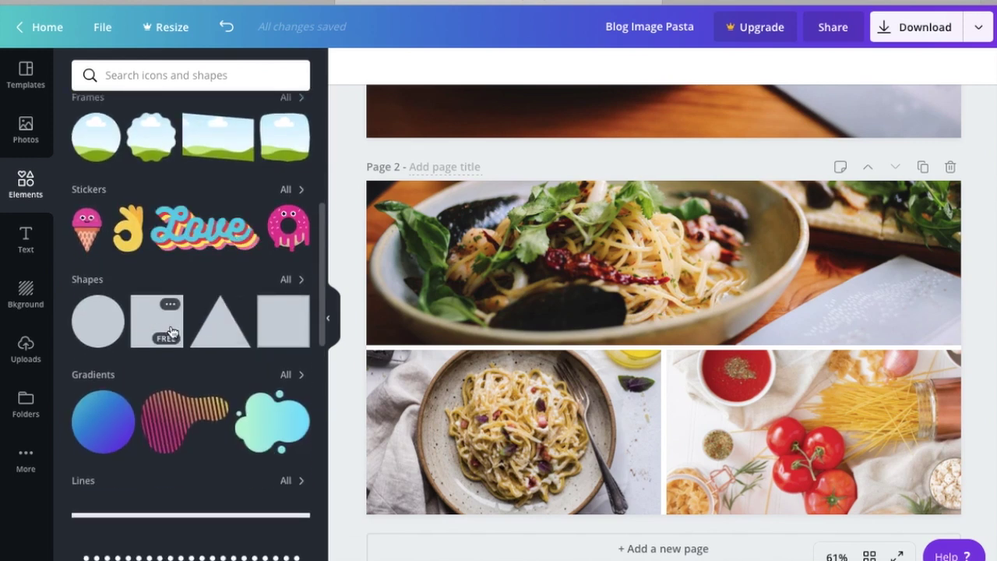
left_click(158, 328)
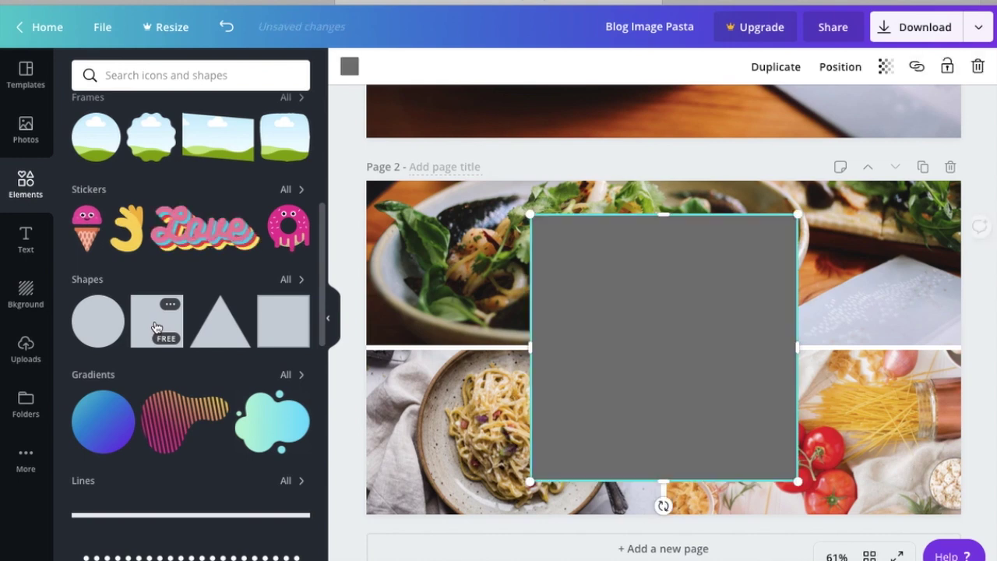
Stretch the square on page 2 to the full page width and reduce it to a central band about 210 high
left_click_drag(529, 348, 367, 350)
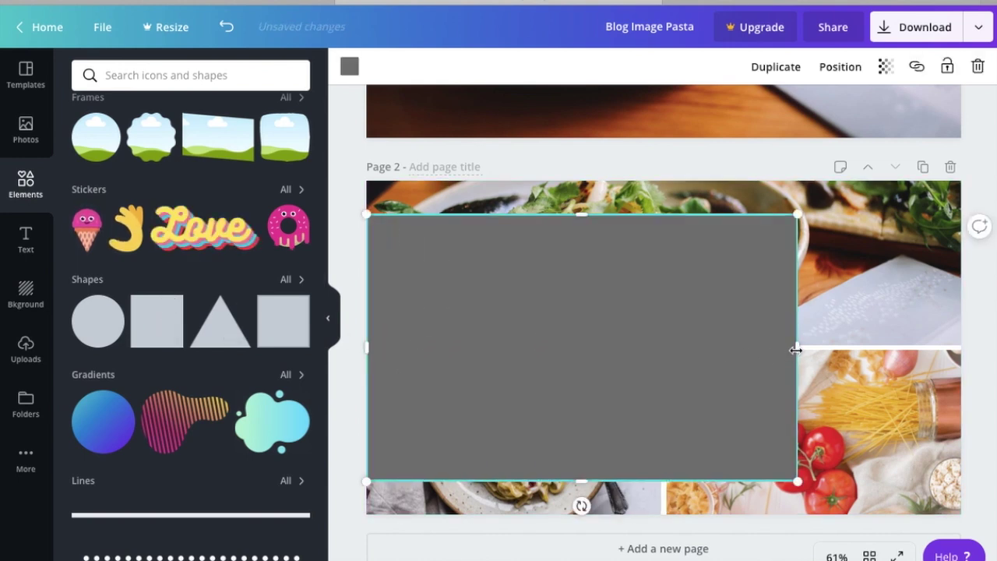
left_click_drag(823, 349, 961, 358)
left_click_drag(662, 215, 659, 297)
scroll(670, 470, "up", 1)
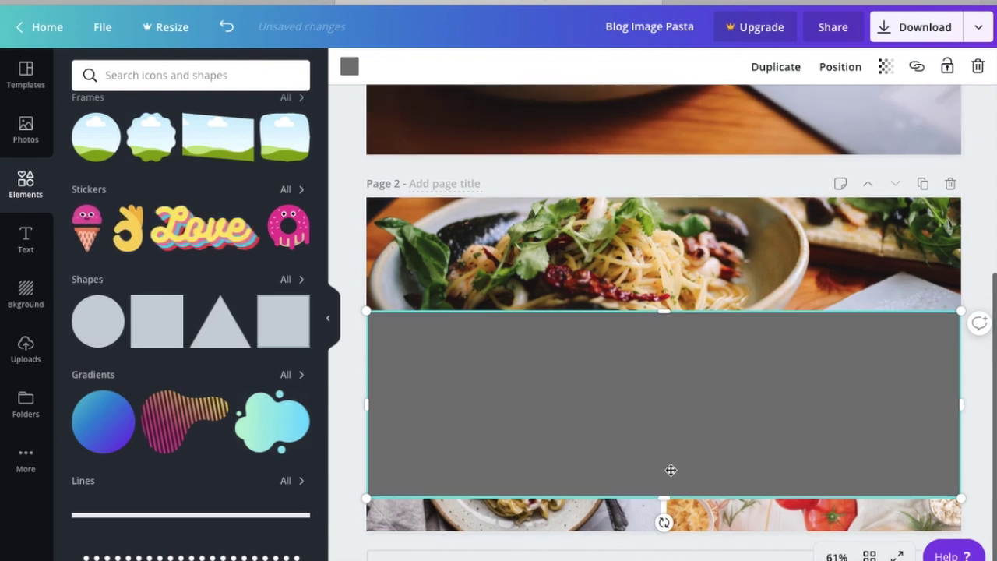
left_click_drag(664, 496, 664, 407)
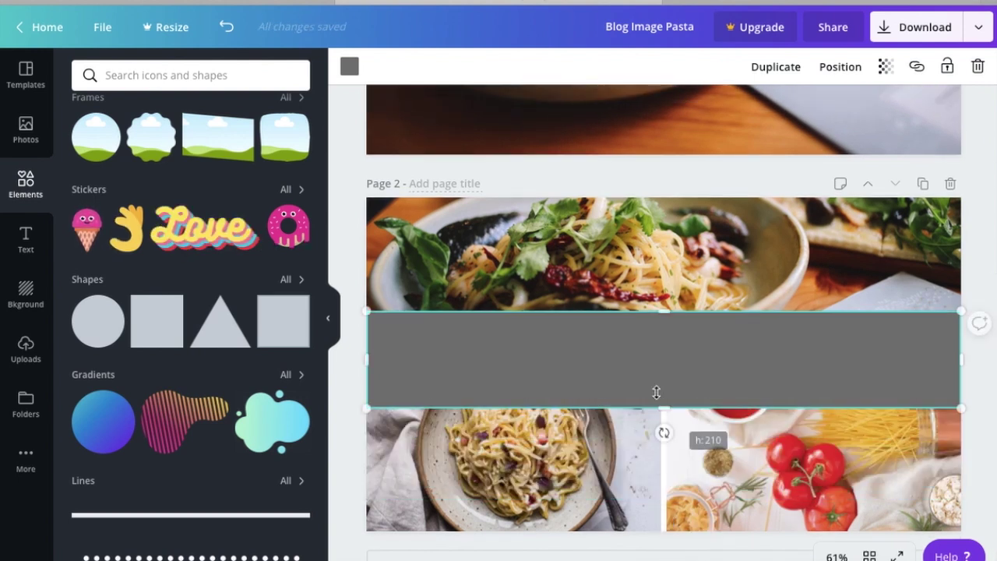
Recolour the grey band on page 2 teal using the copied colour code
left_click(351, 68)
left_click(203, 75)
key("super+v")
key("Return")
left_click(345, 235)
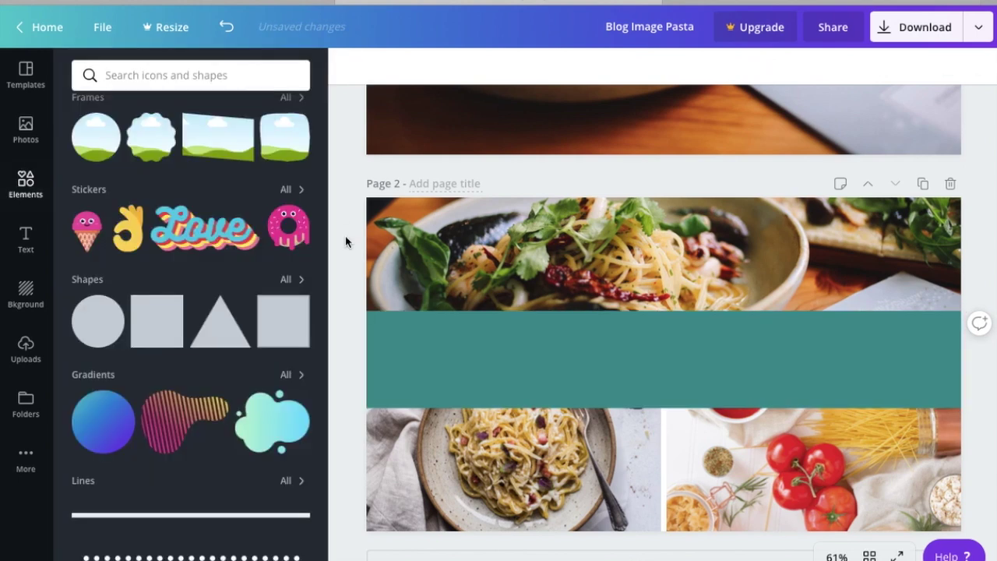
Add a heading text box to the teal band on page 2 and set its font to Aileron Heavy
left_click(24, 242)
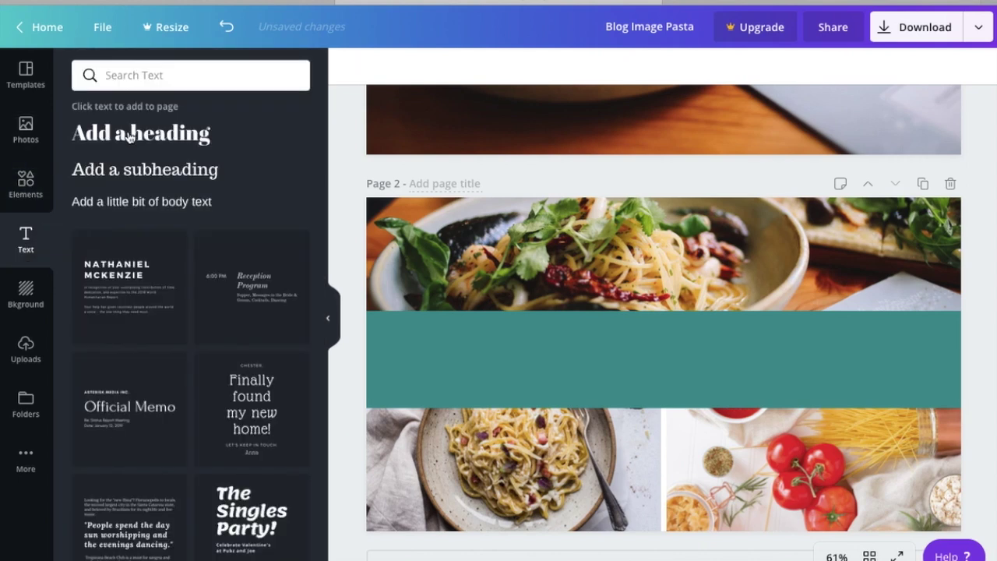
left_click(130, 134)
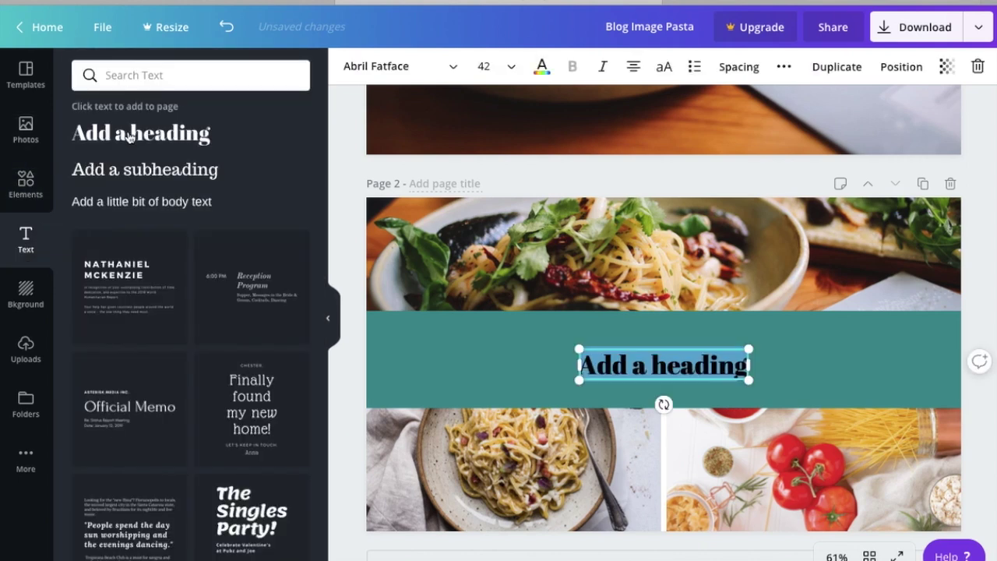
left_click(397, 68)
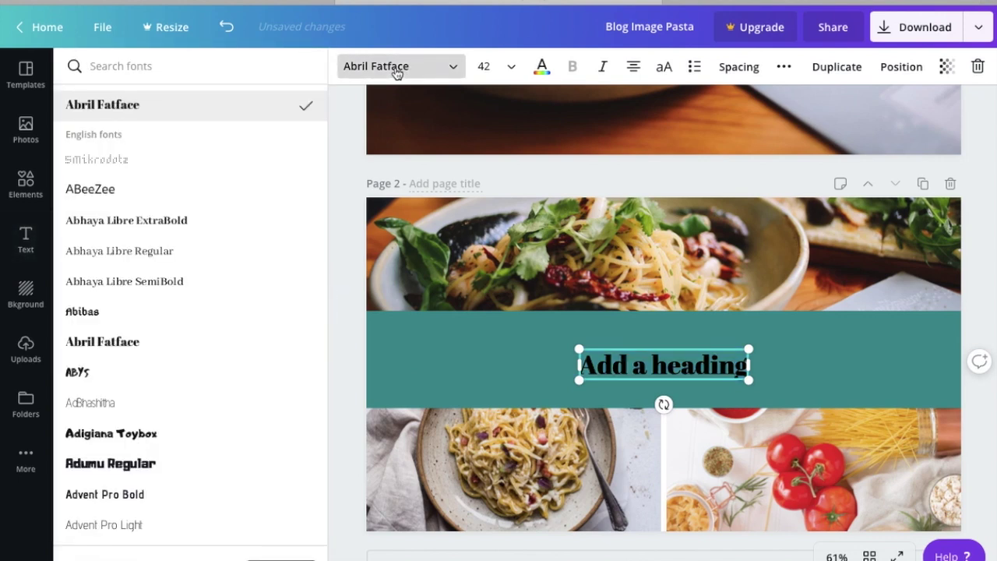
type("i")
key("BackSpace")
type("ailer")
left_click(149, 107)
Widen the heading's text box to the full page width and colour the text white
left_click_drag(580, 364, 367, 363)
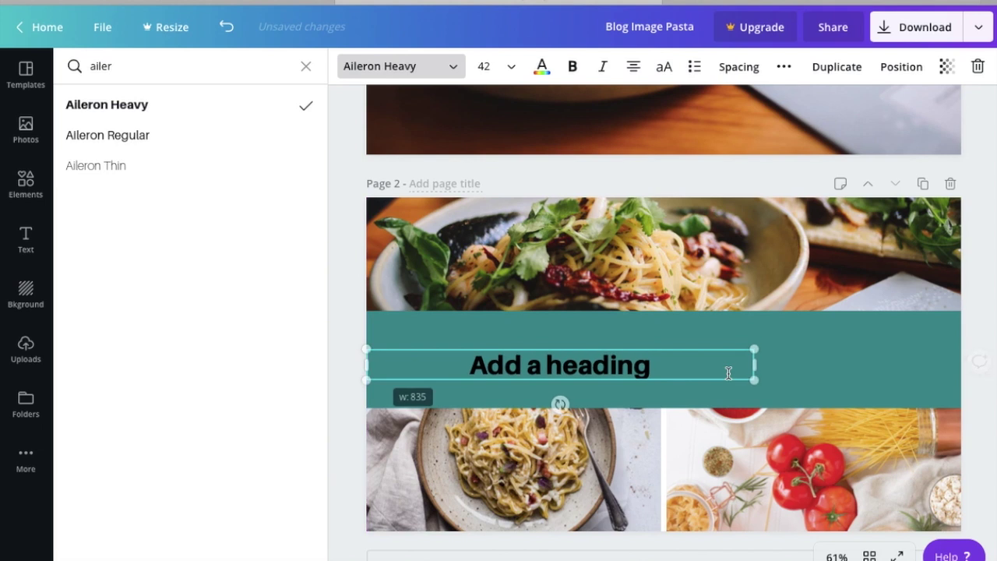
left_click_drag(754, 365, 958, 357)
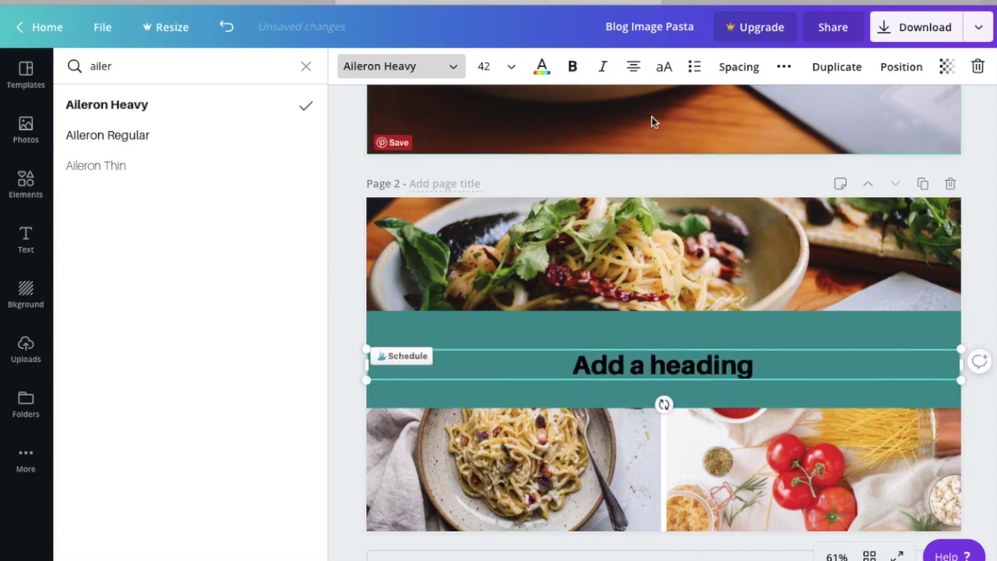
left_click(543, 67)
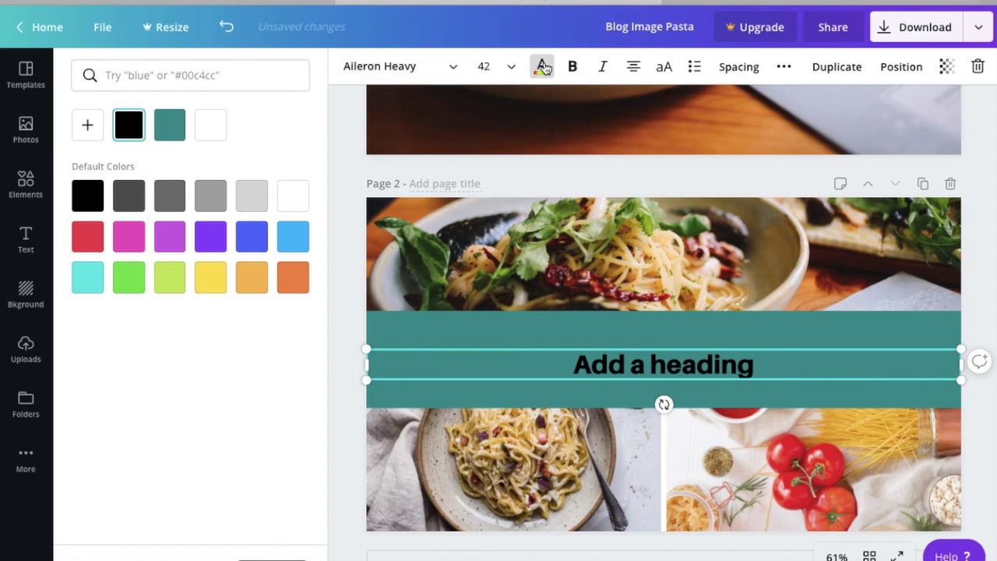
left_click(214, 125)
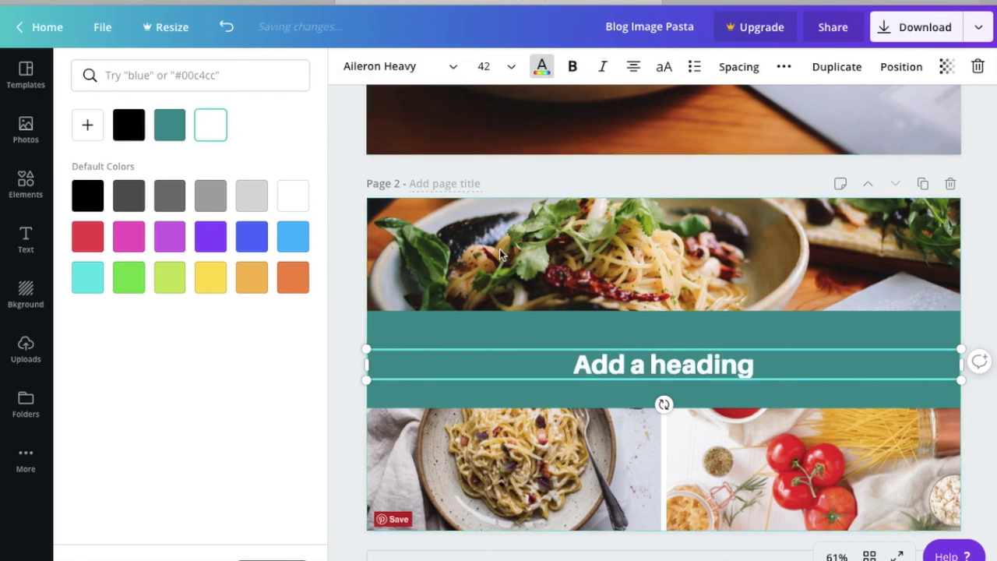
Move the heading up within the teal band and replace its text with "Perfect Pasta"
left_click_drag(615, 348, 615, 328)
double_click(616, 341)
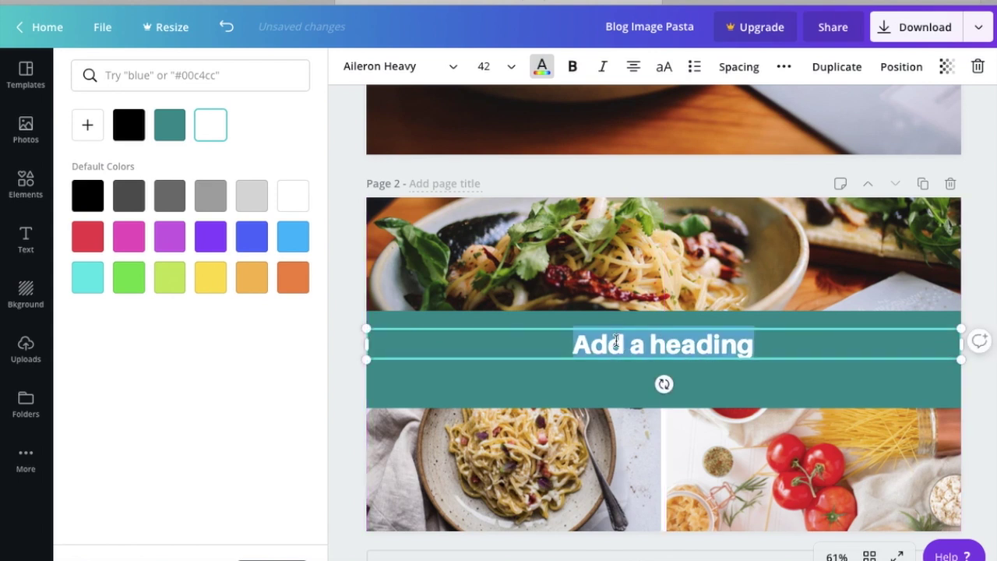
type("Perfect ")
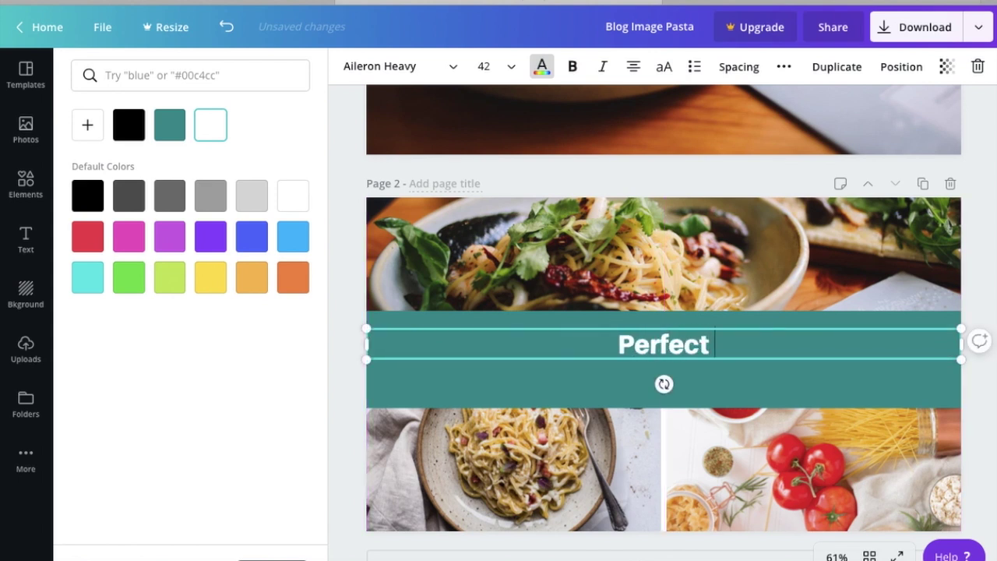
type("Pasta")
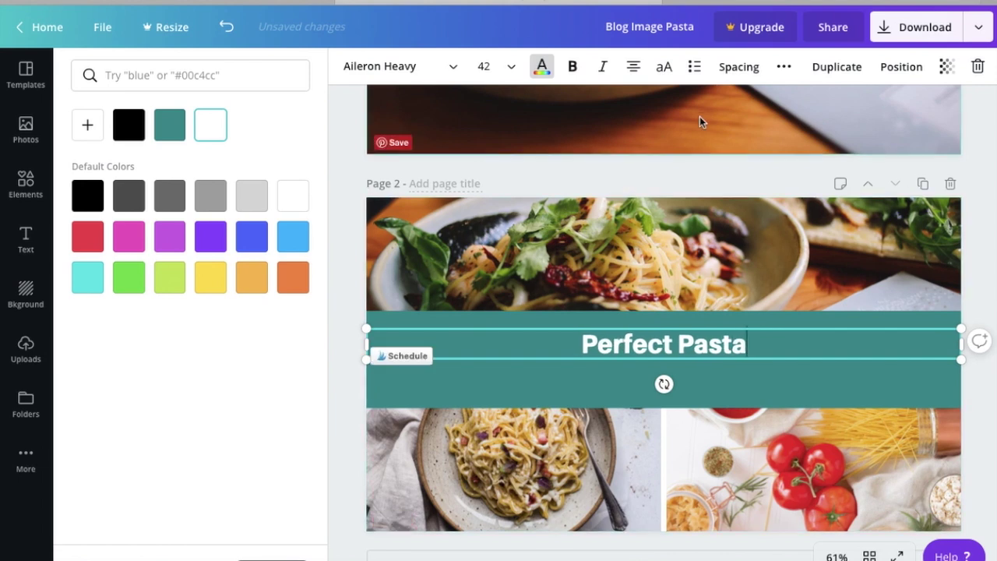
Set the title's font size to 80, make it all uppercase, and nudge it up in the band
left_click(512, 67)
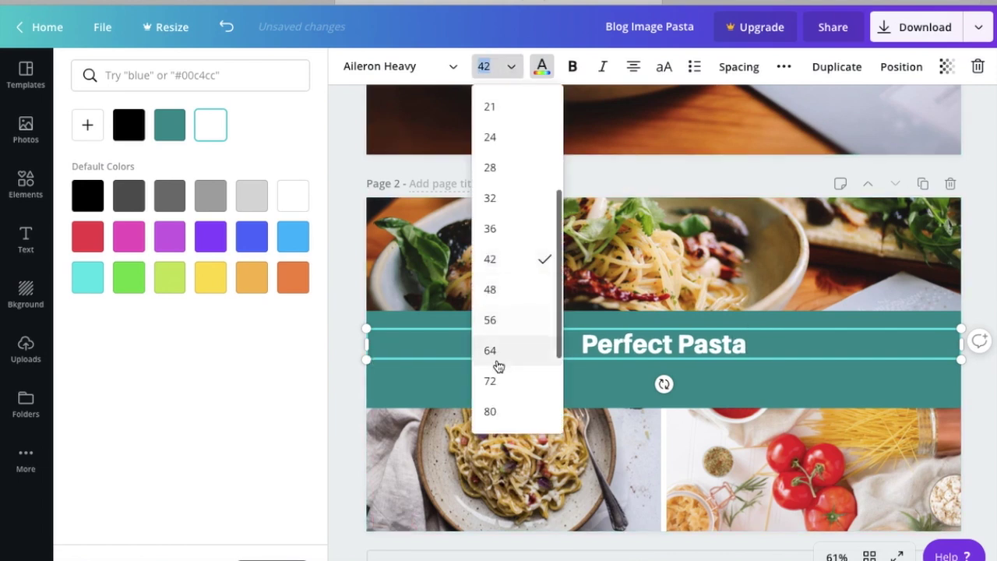
left_click(491, 413)
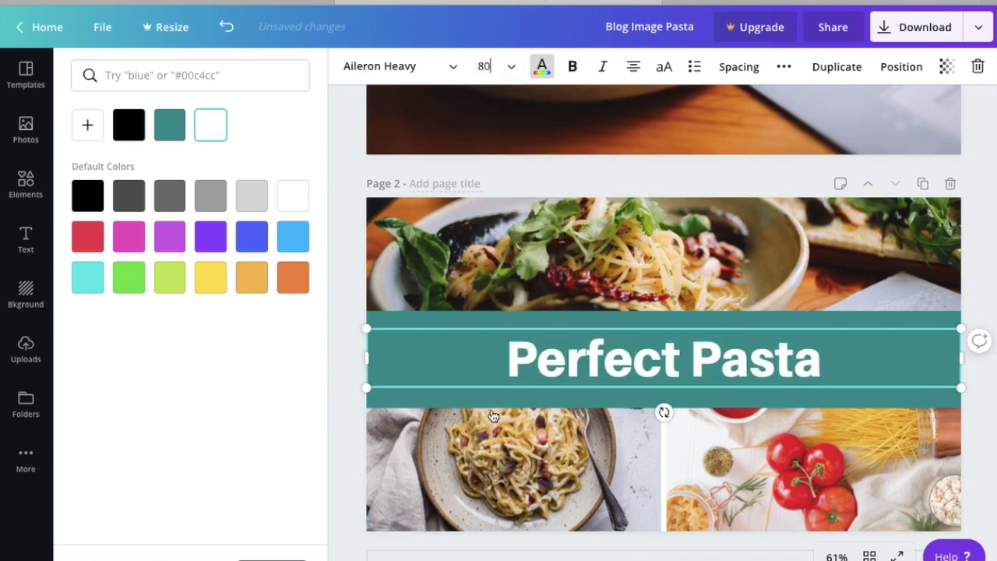
left_click(664, 67)
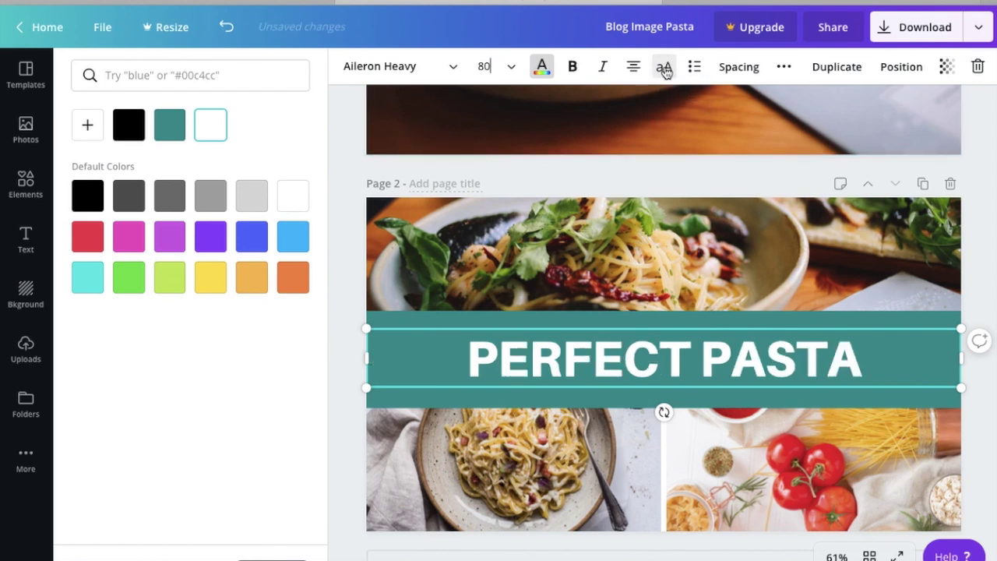
left_click_drag(629, 329, 626, 316)
left_click(345, 148)
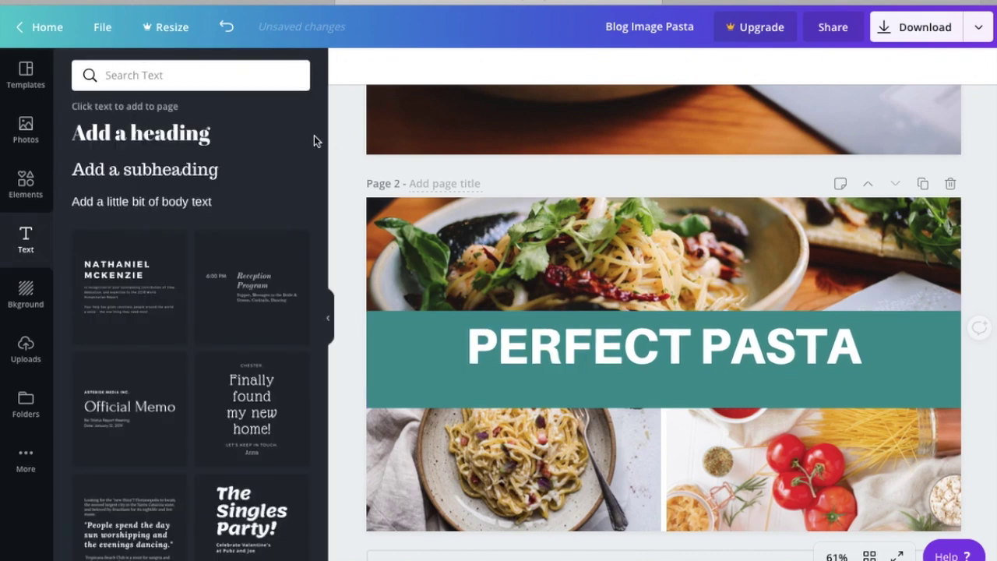
Add a subheading to page 2 and set its font to Homemade Apple
left_click(138, 169)
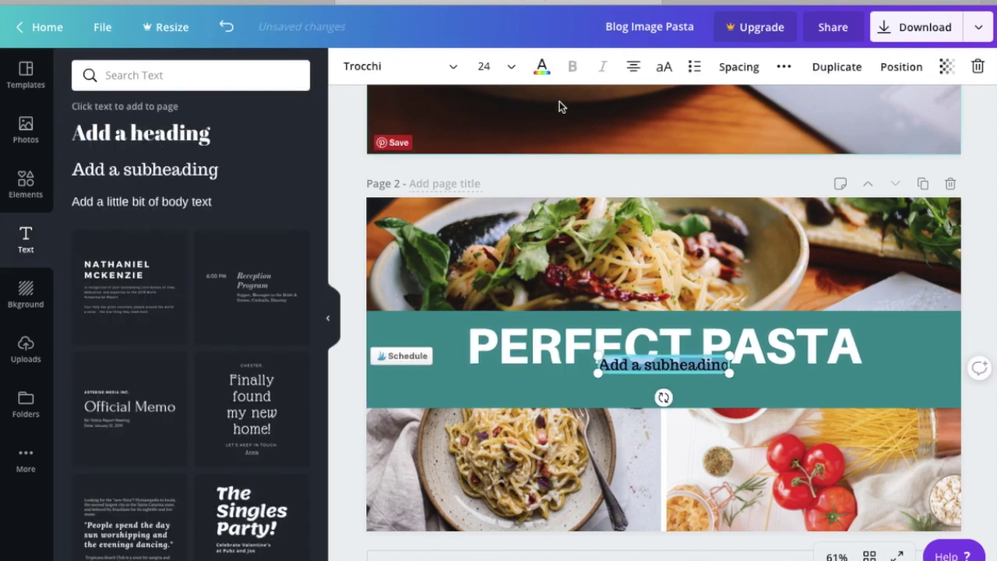
left_click(457, 68)
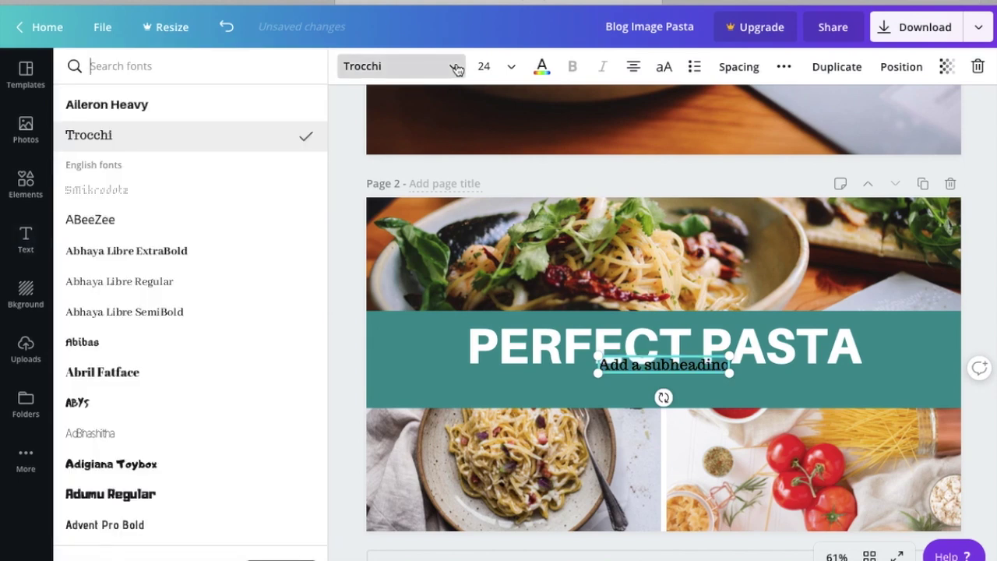
type("hoem")
key("BackSpace")
key("BackSpace")
type("me")
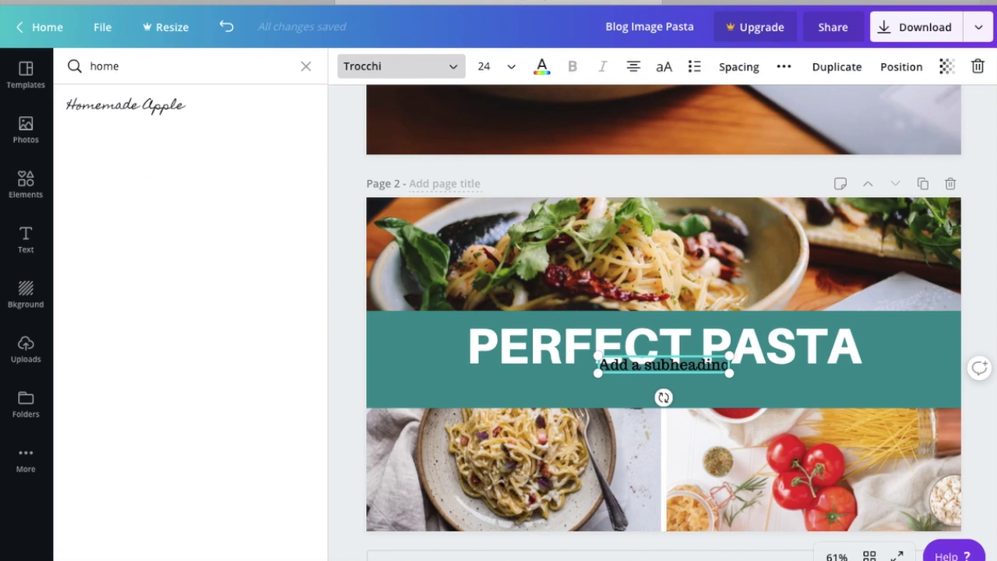
left_click(178, 104)
Colour the subheading white and move it just below the title in the teal band
left_click(545, 66)
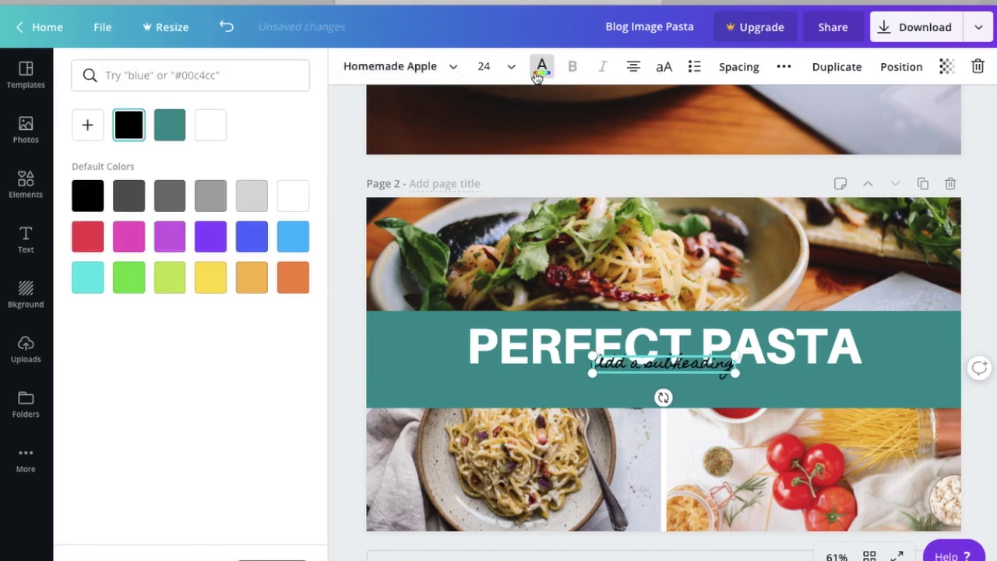
left_click(295, 198)
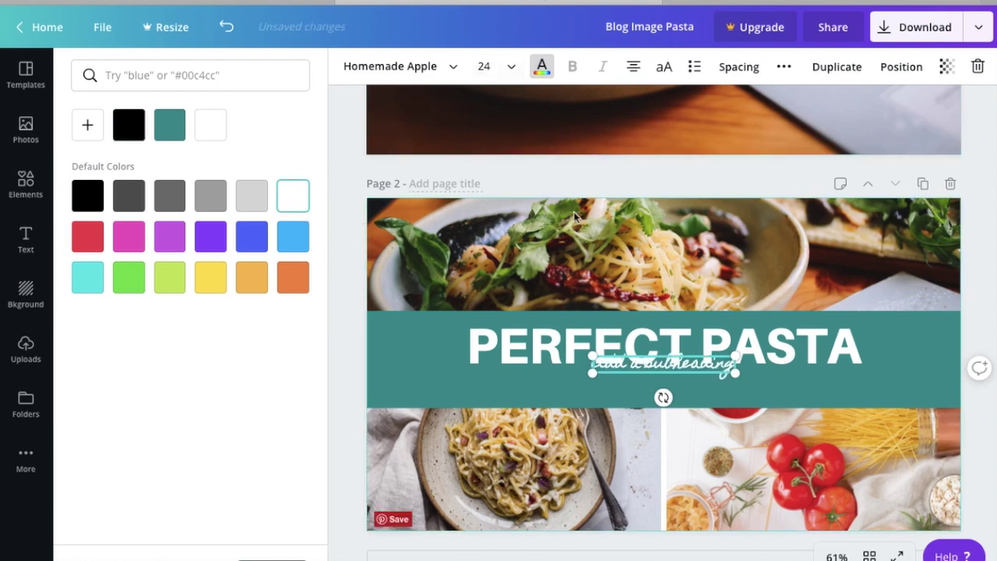
left_click_drag(643, 356, 625, 382)
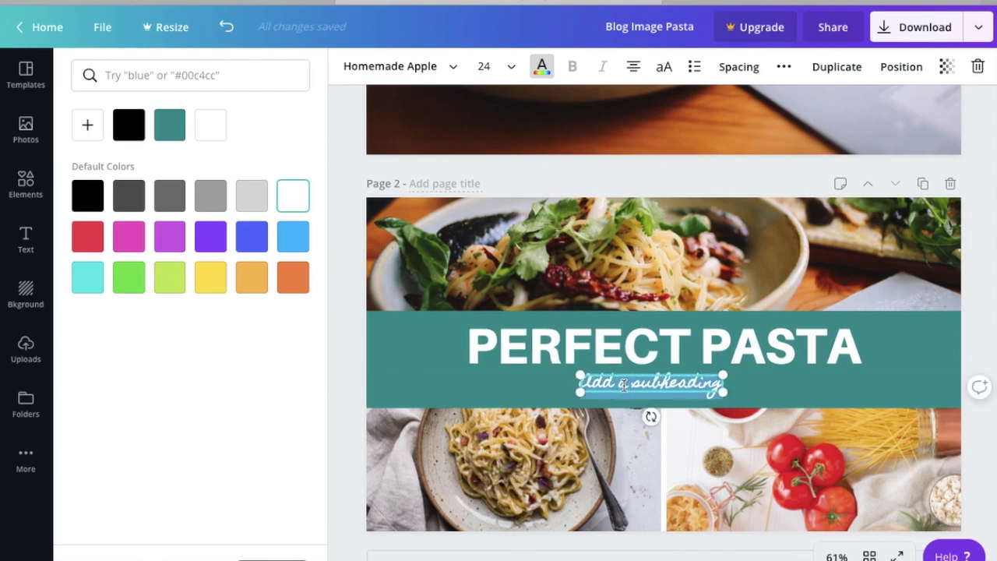
Replace the subheading text with "every. single. time." and set its font size to 32
type("every. single.")
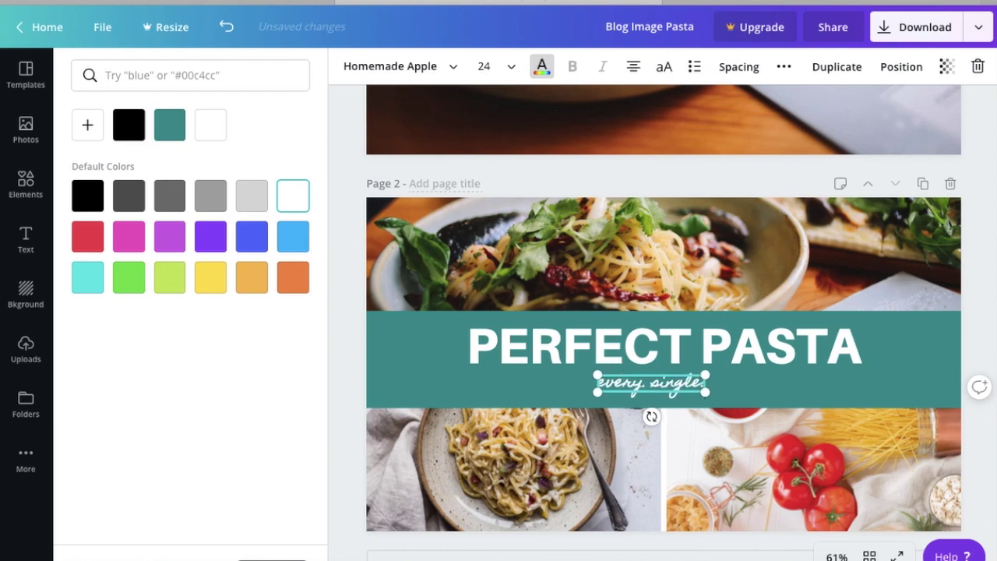
type(" time.")
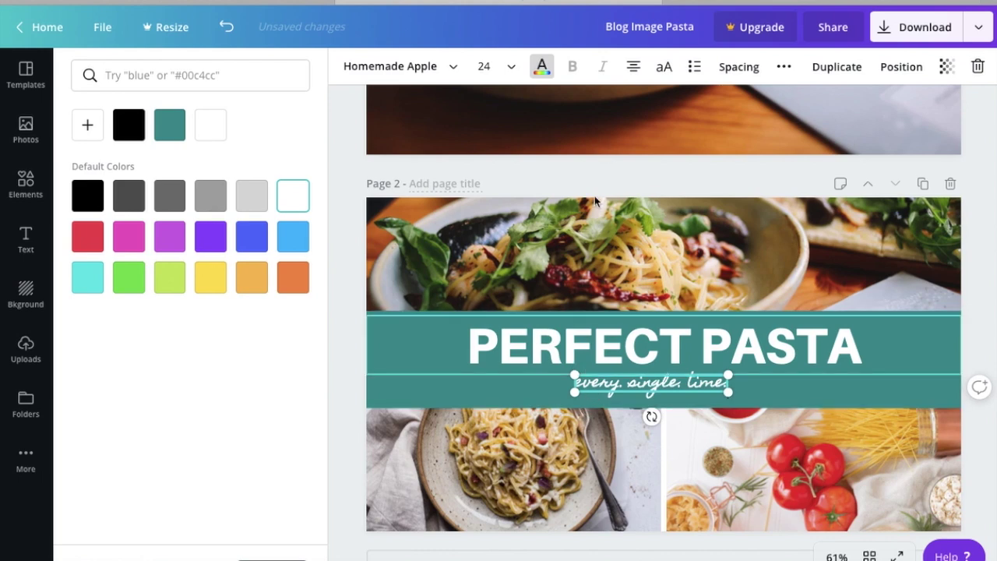
left_click(510, 68)
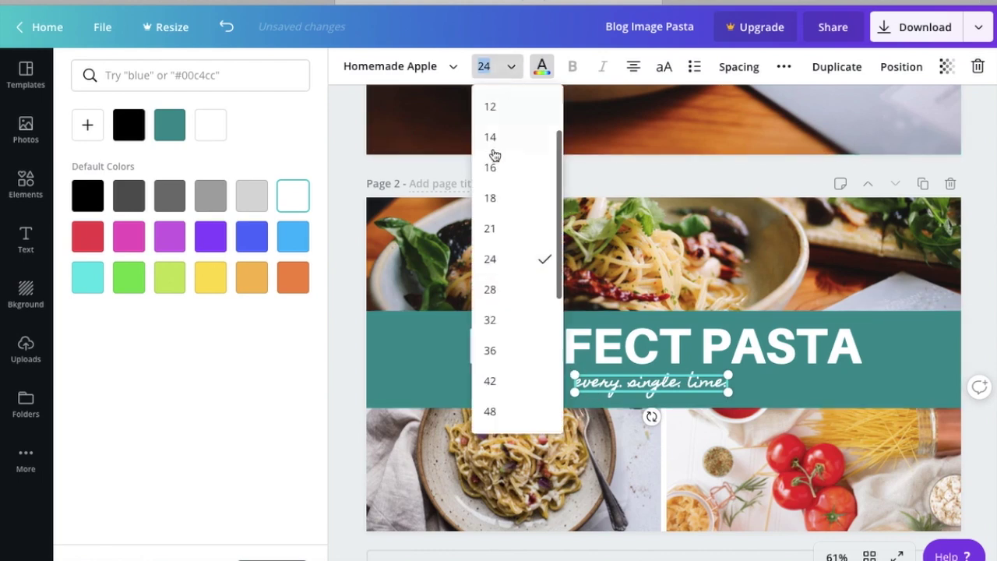
left_click(490, 319)
left_click(983, 347)
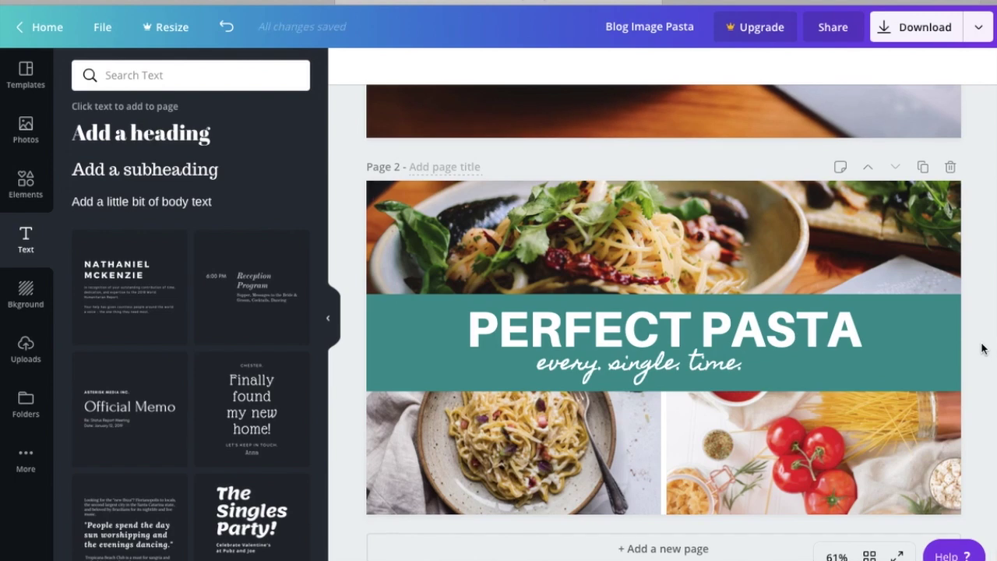
Apply the "Nutrition 101" template from the Food YouTube Thumbnail group to page 1
scroll(982, 348, "up", 5)
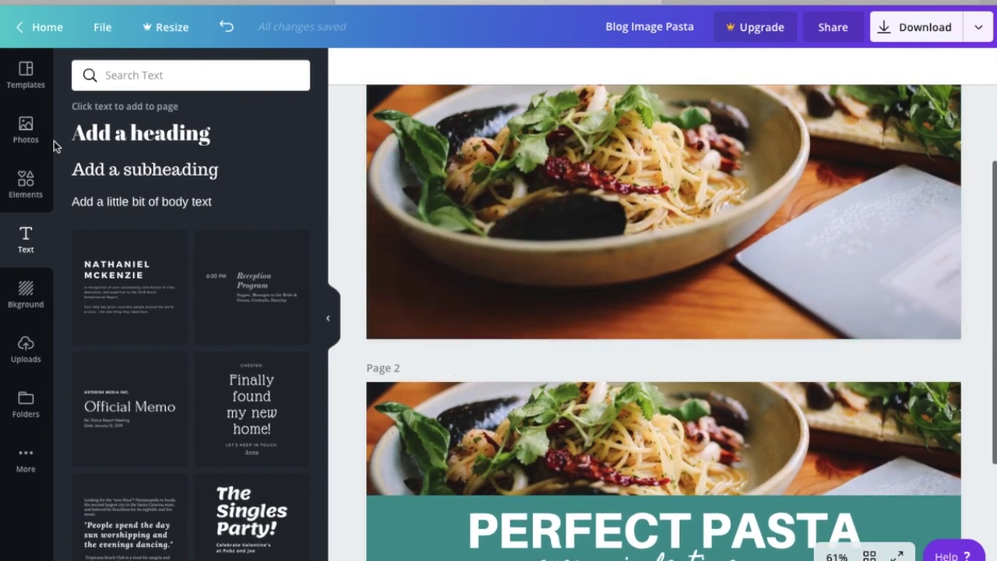
left_click(25, 74)
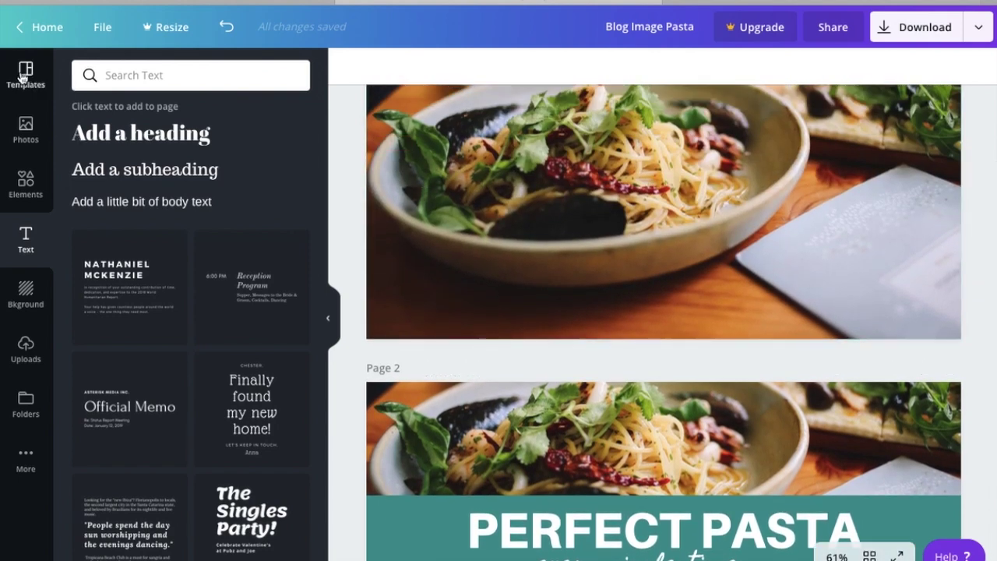
scroll(345, 194, "up", 3)
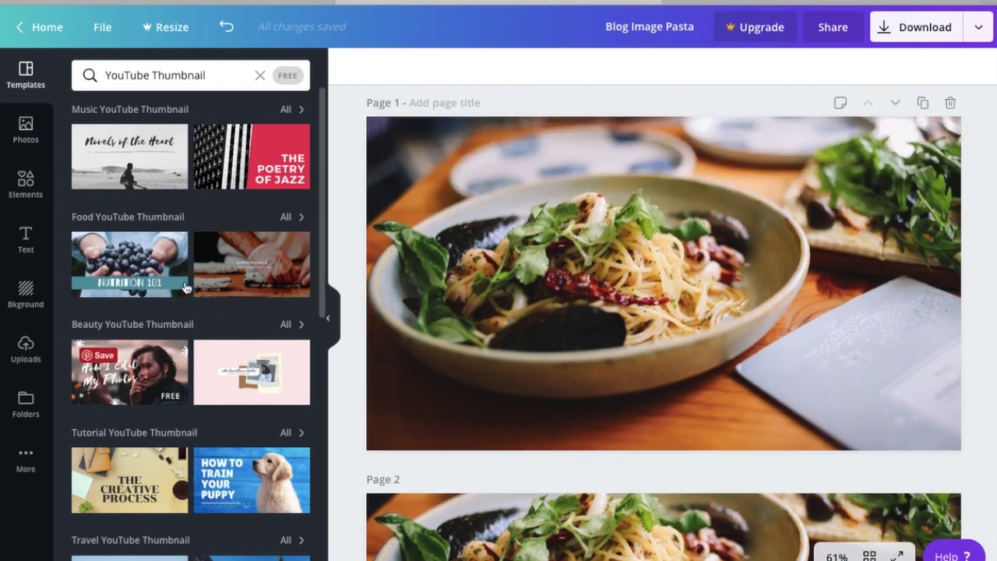
left_click(474, 214)
left_click(362, 208)
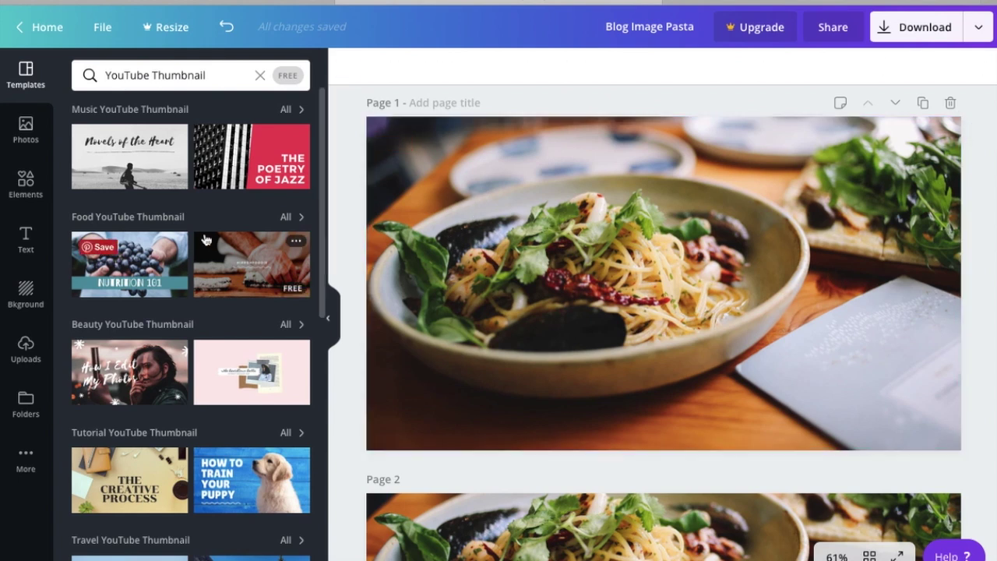
scroll(140, 249, "down", 1)
left_click(140, 248)
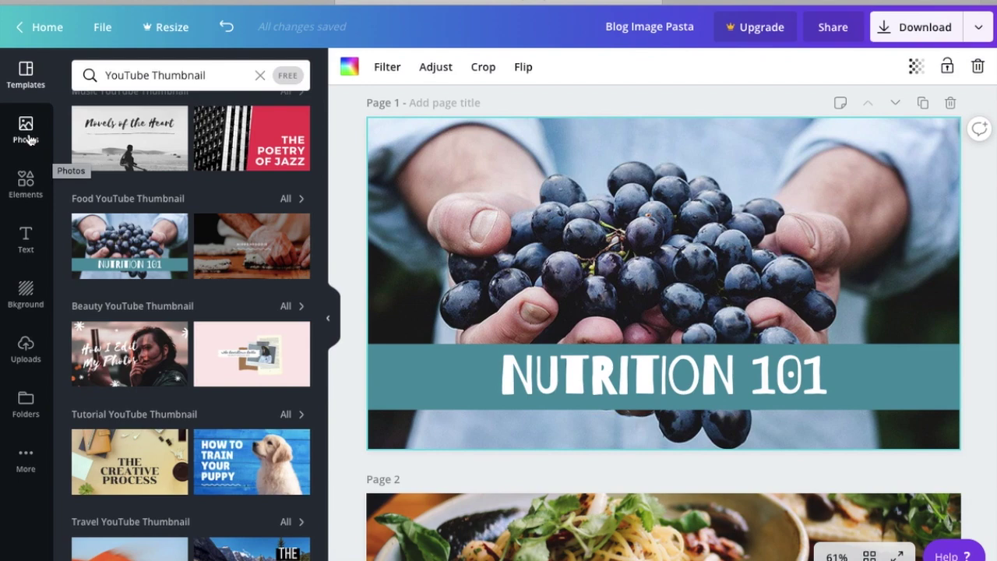
Replace the template's grape background photo on page 1 with the uploaded pasta bowl photo
left_click(26, 355)
left_click_drag(246, 137, 389, 157)
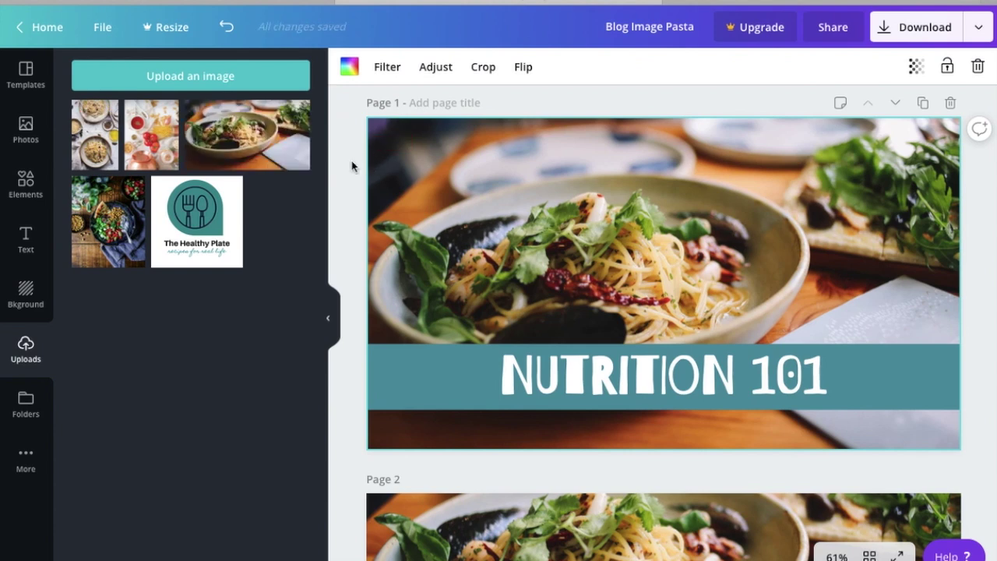
left_click(351, 162)
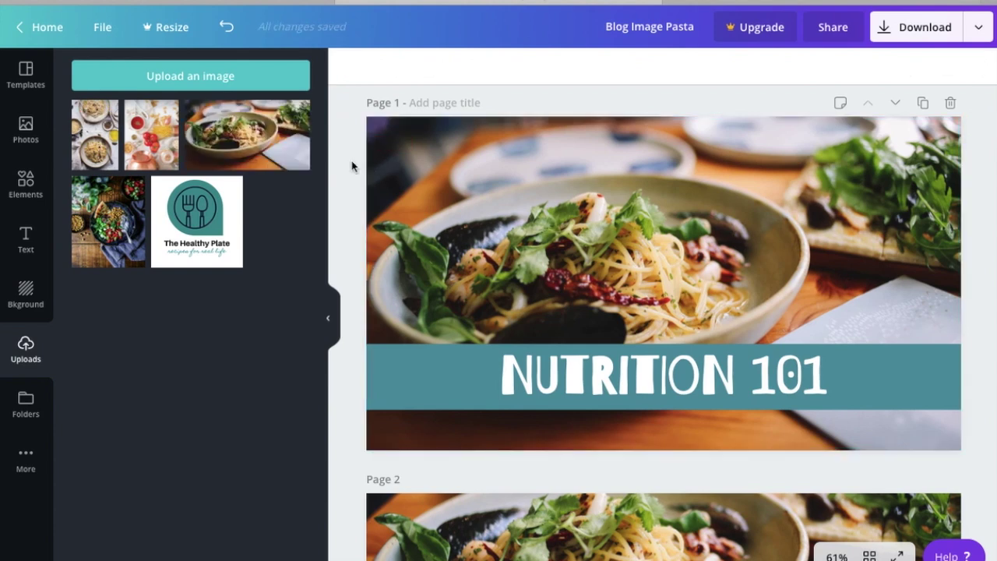
left_click(239, 146)
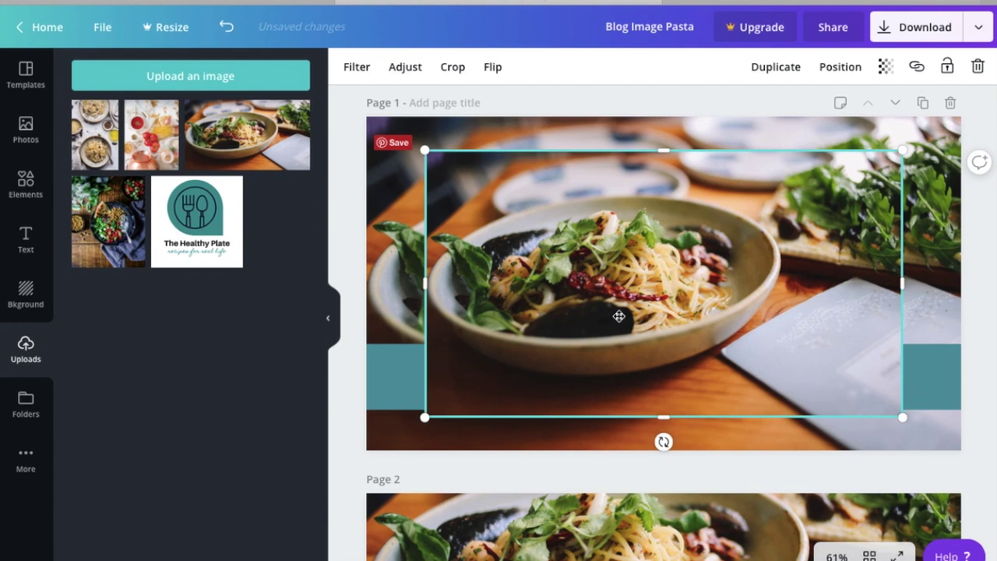
key("Delete")
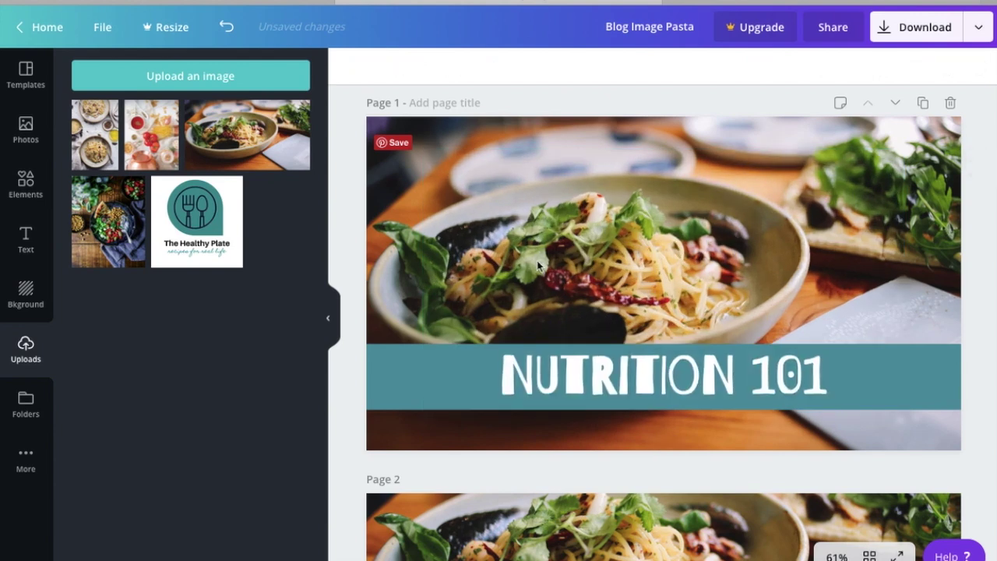
Recolour the "Nutrition 101" title band on page 1 with the teal already used in the design
left_click(455, 393)
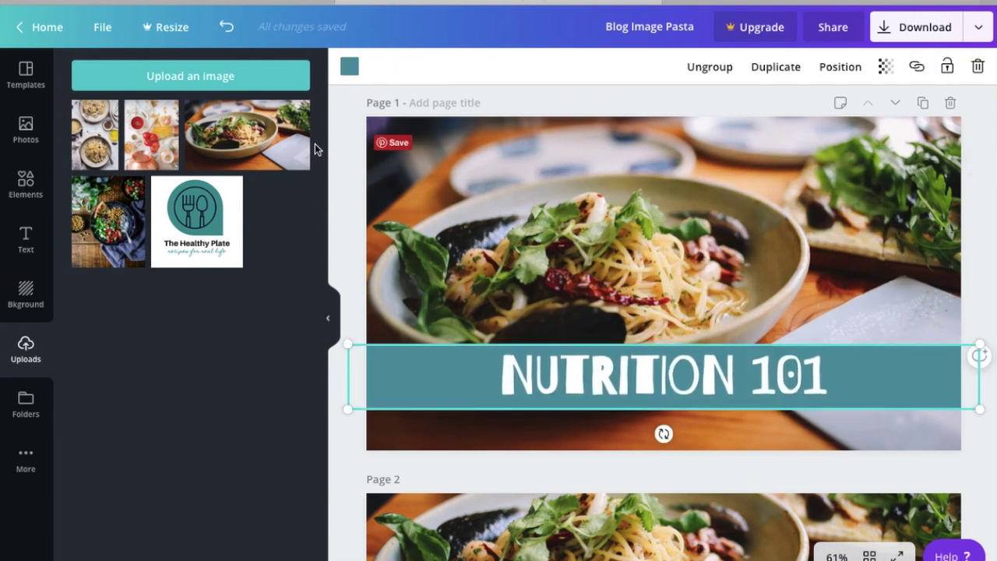
left_click(346, 71)
left_click(134, 134)
left_click(340, 173)
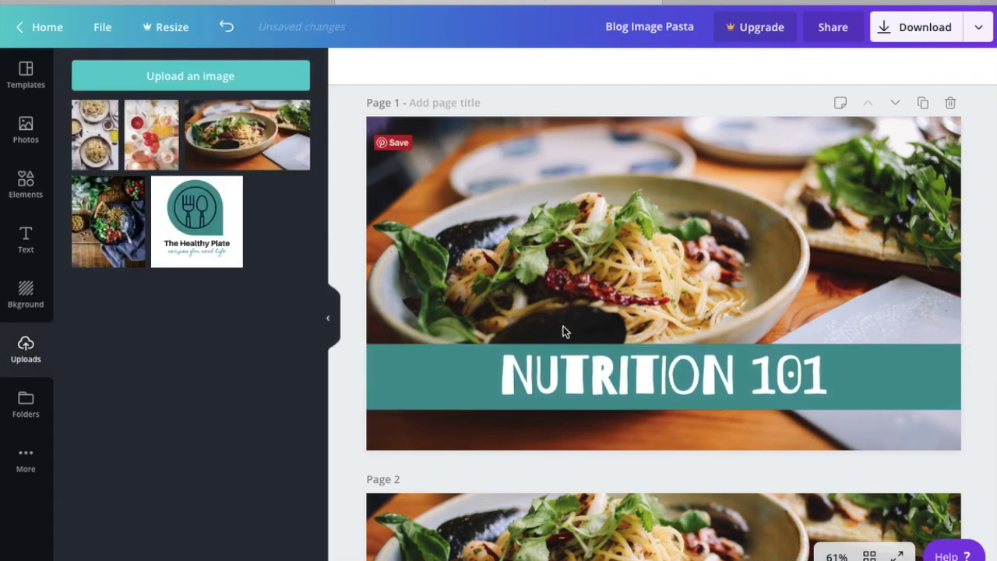
Change the "Nutrition 101" title font on page 1 to Aileron Heavy and shift the title band leftward to the page's right edge
left_click(579, 355)
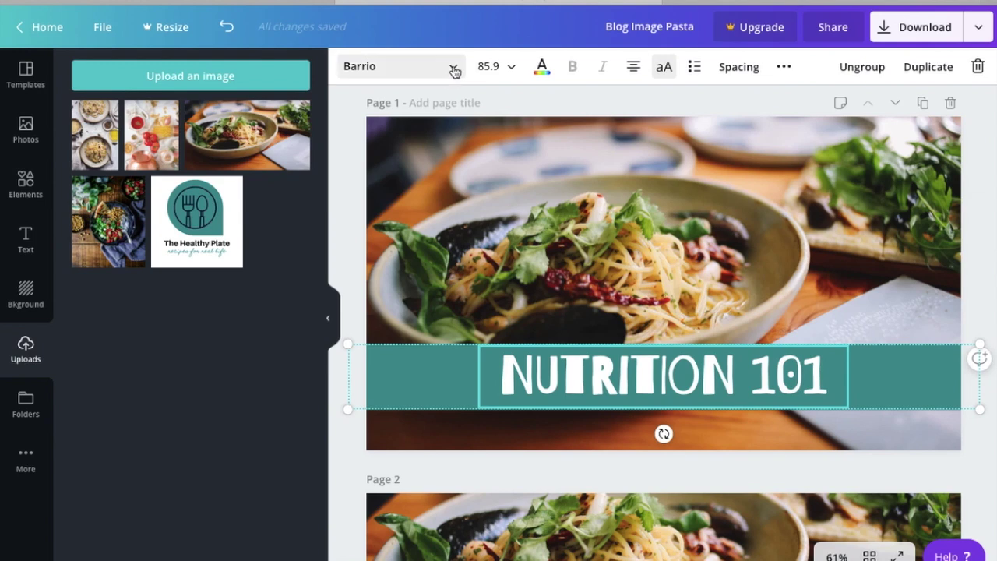
left_click(455, 69)
left_click(144, 111)
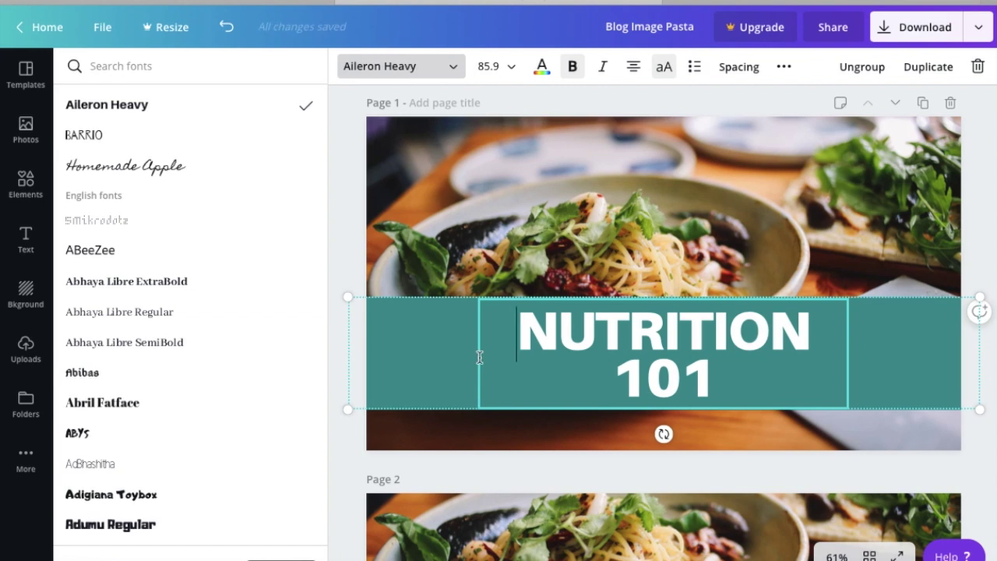
left_click_drag(477, 359, 445, 357)
left_click_drag(604, 350, 614, 350)
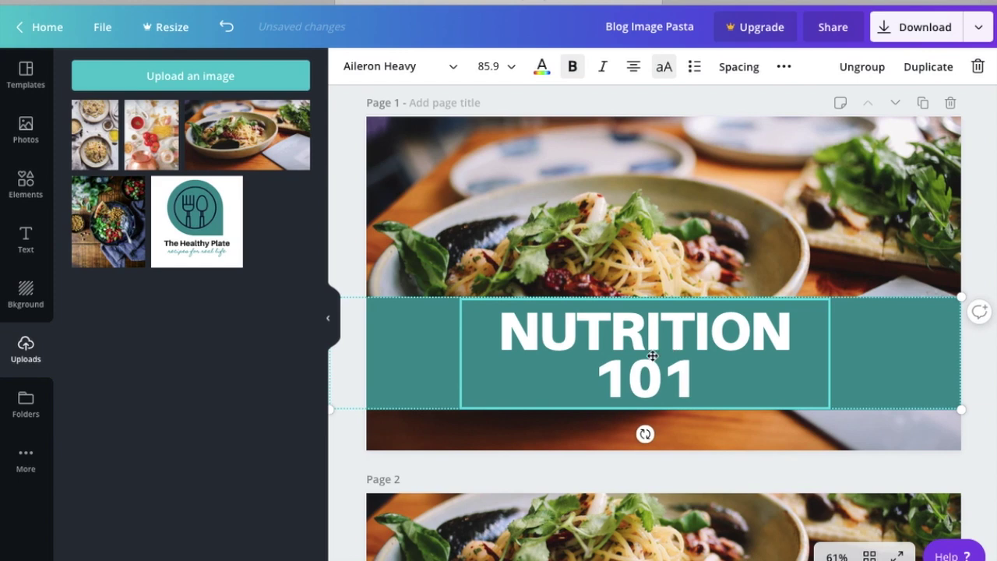
Set the font size of the "Nutrition 101" title on page 1 to 24
double_click(648, 332)
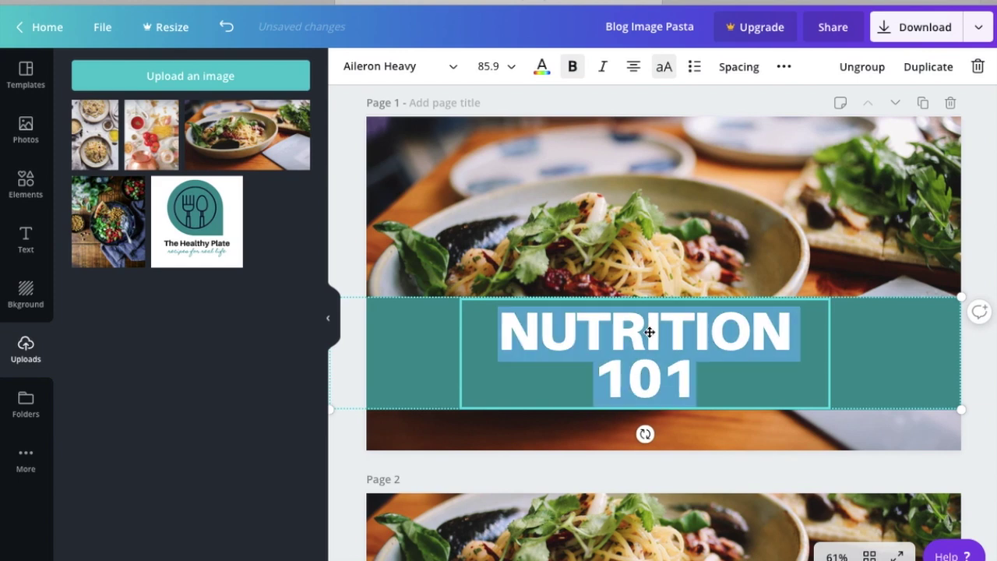
left_click(510, 68)
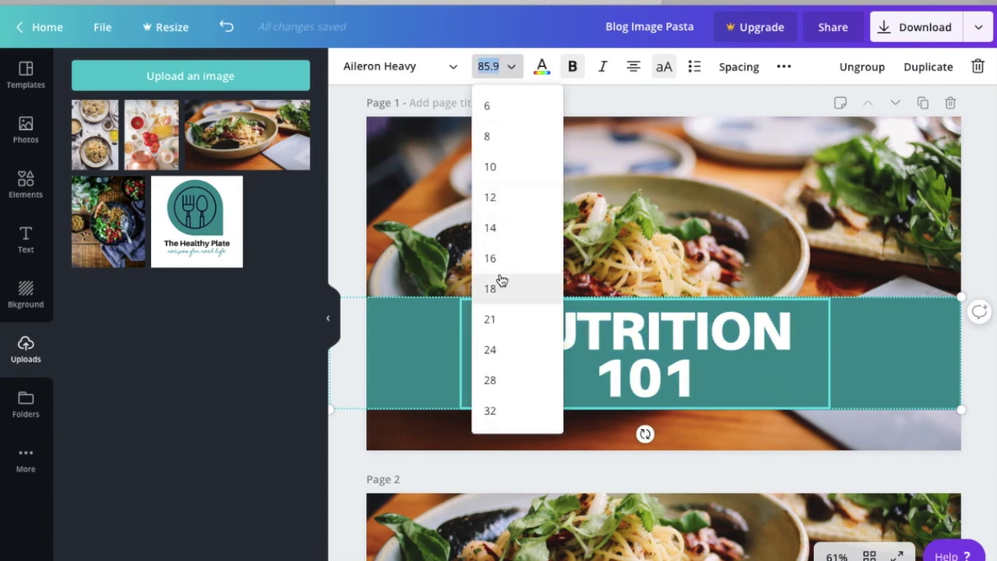
left_click(491, 349)
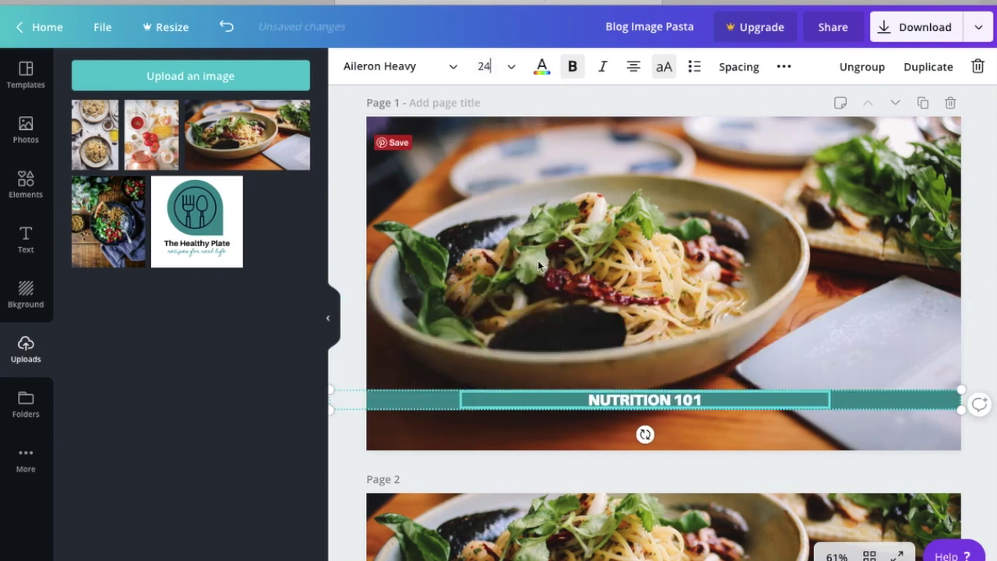
left_click(358, 368)
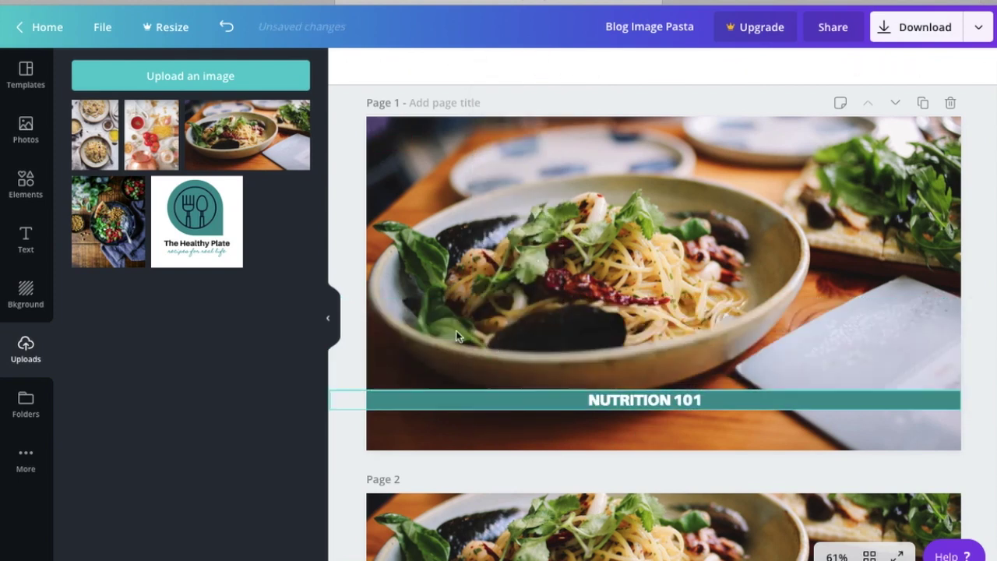
Compare the finished designs on page 1 and page 2 and review the YouTube Thumbnail templates
scroll(462, 368, "down", 5)
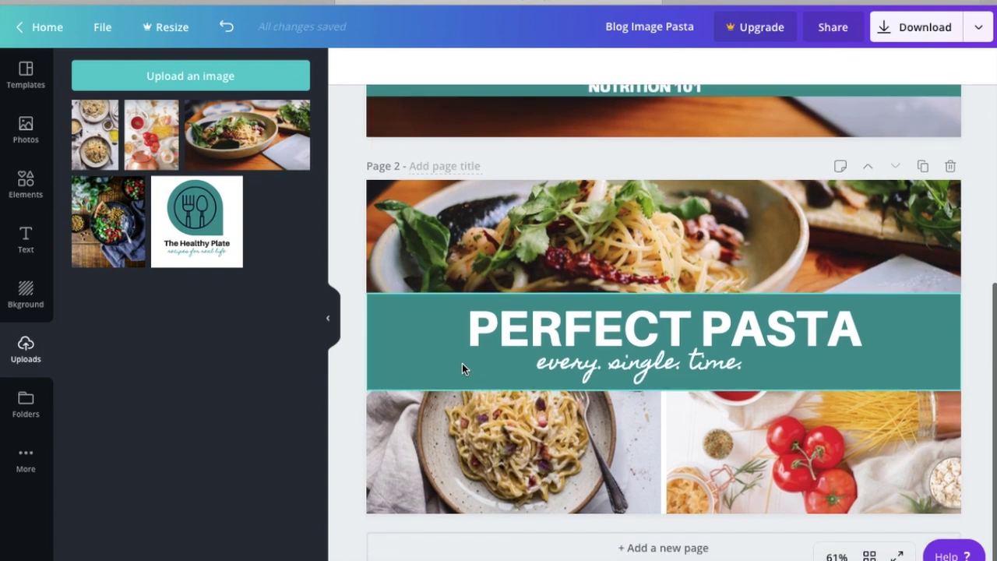
scroll(342, 436, "up", 3)
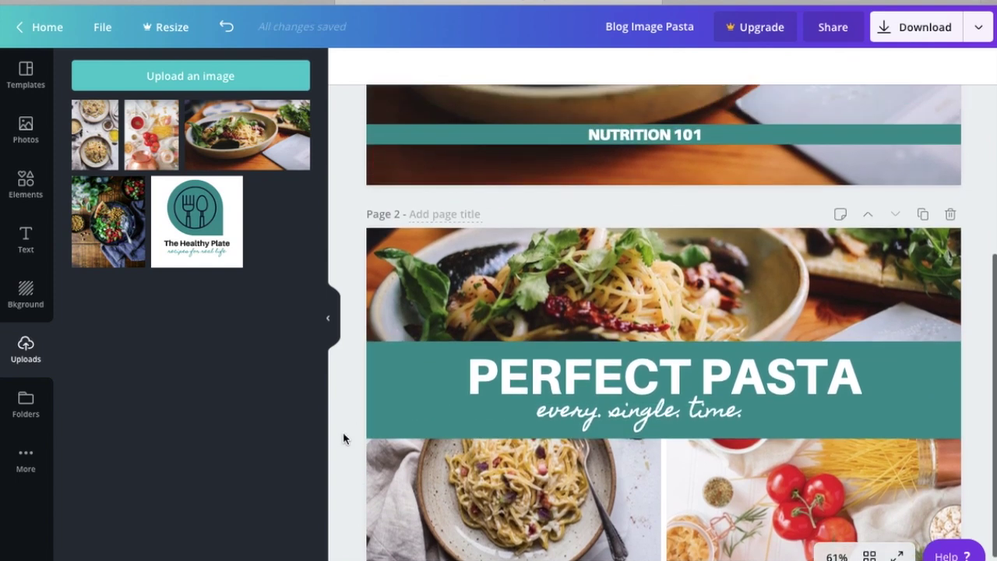
scroll(343, 436, "up", 2)
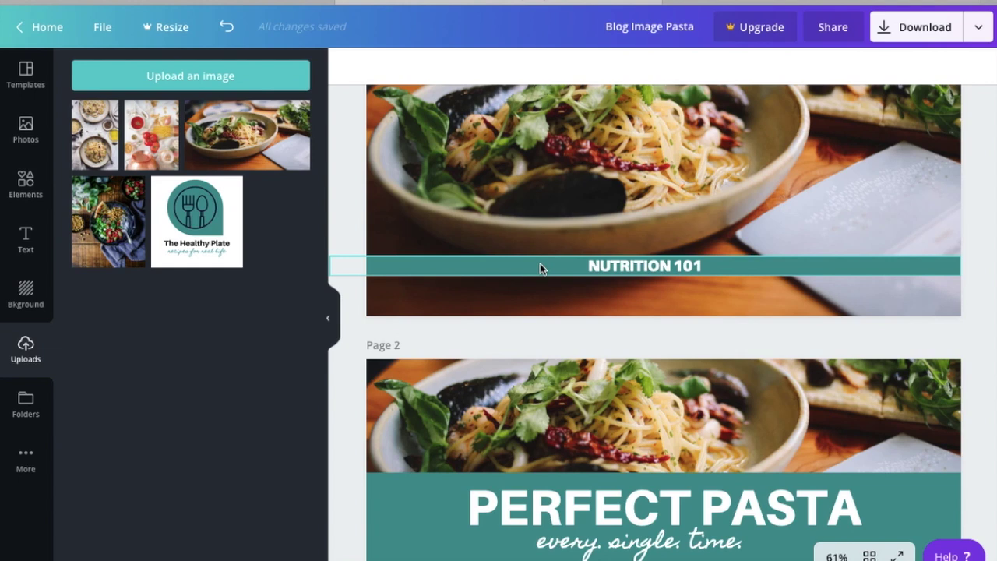
scroll(540, 263, "down", 3)
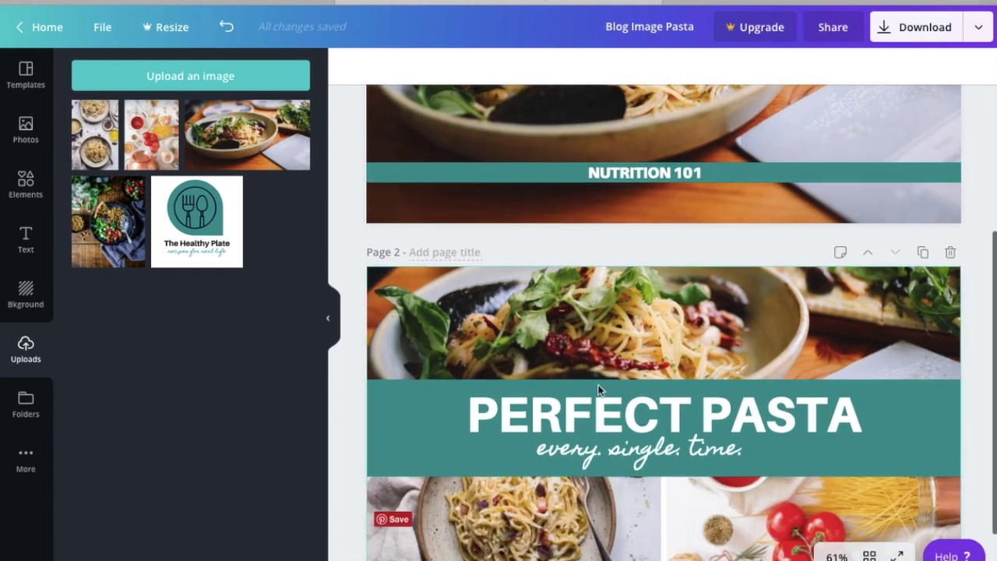
scroll(596, 421, "up", 2)
scroll(596, 422, "up", 2)
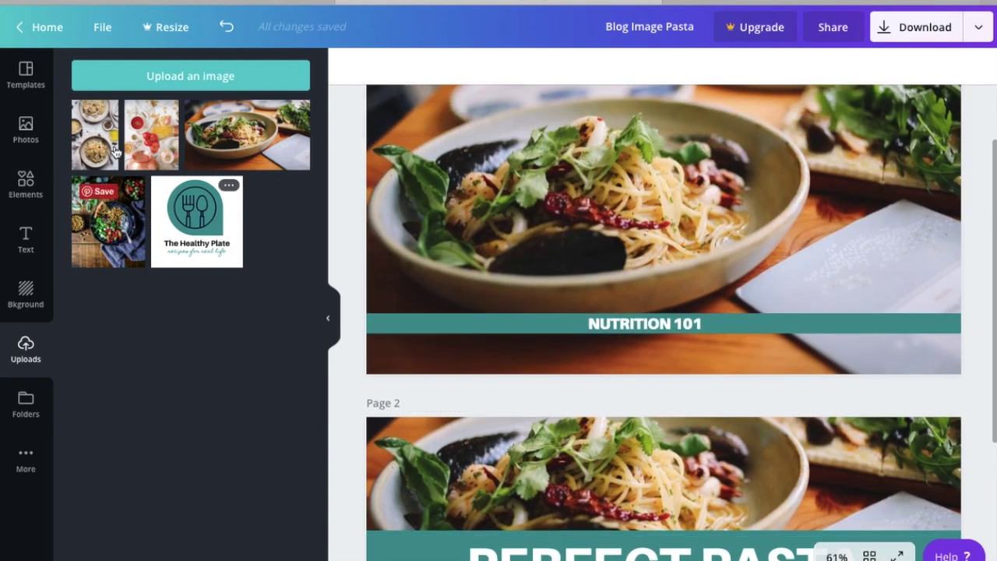
left_click(27, 74)
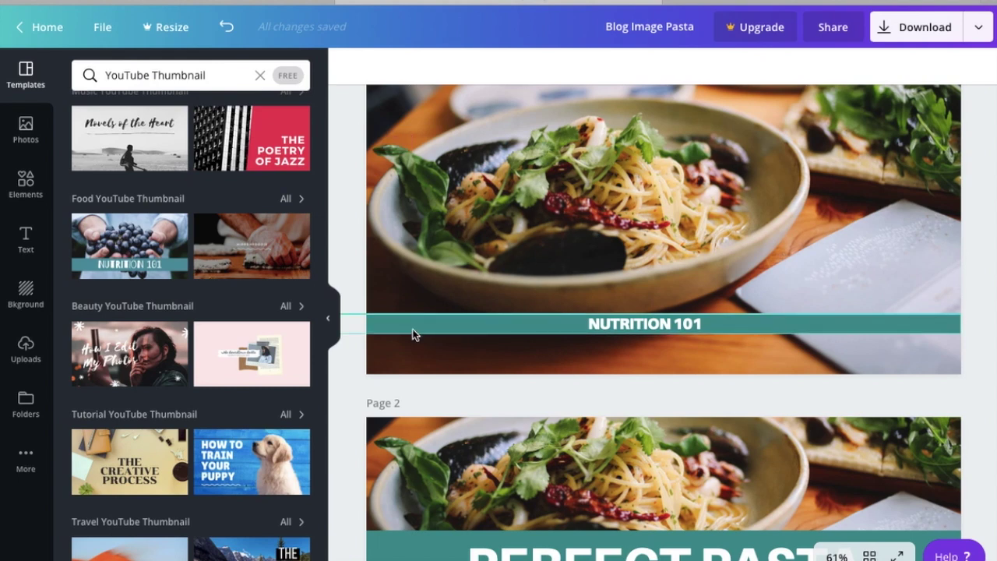
scroll(348, 197, "down", 1)
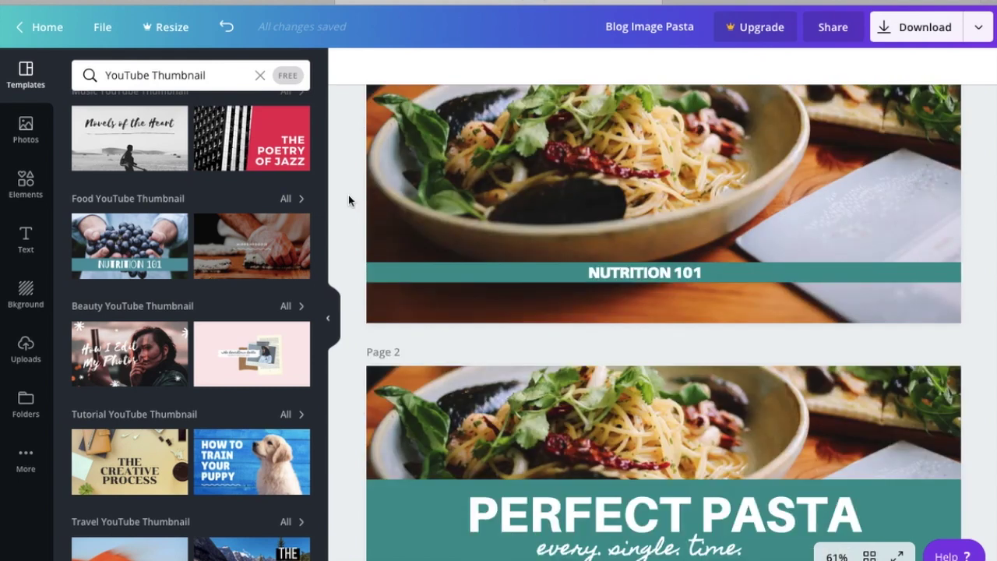